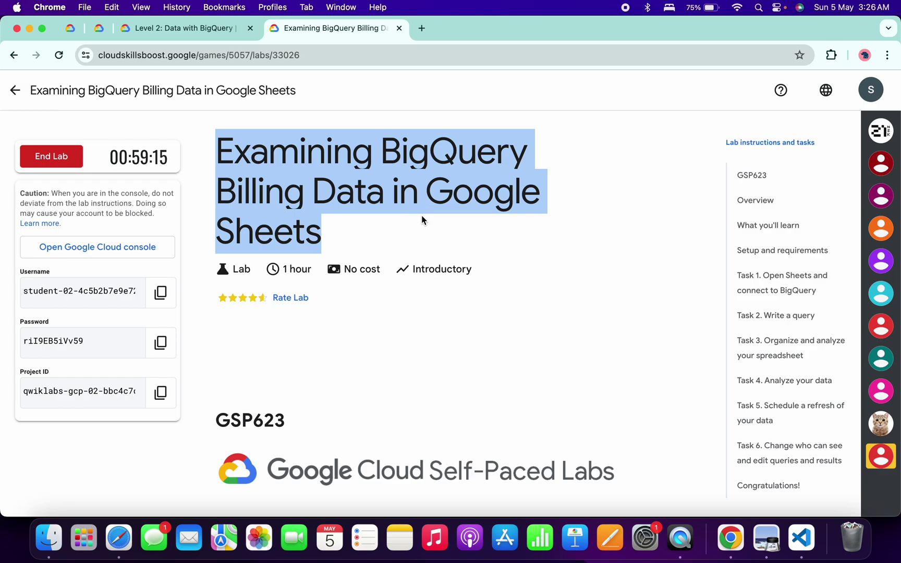
Jump to Task 1 in the lab instructions to reach the Open Google Sheets link
{"action": "left_click", "coordinate": [770, 300]}
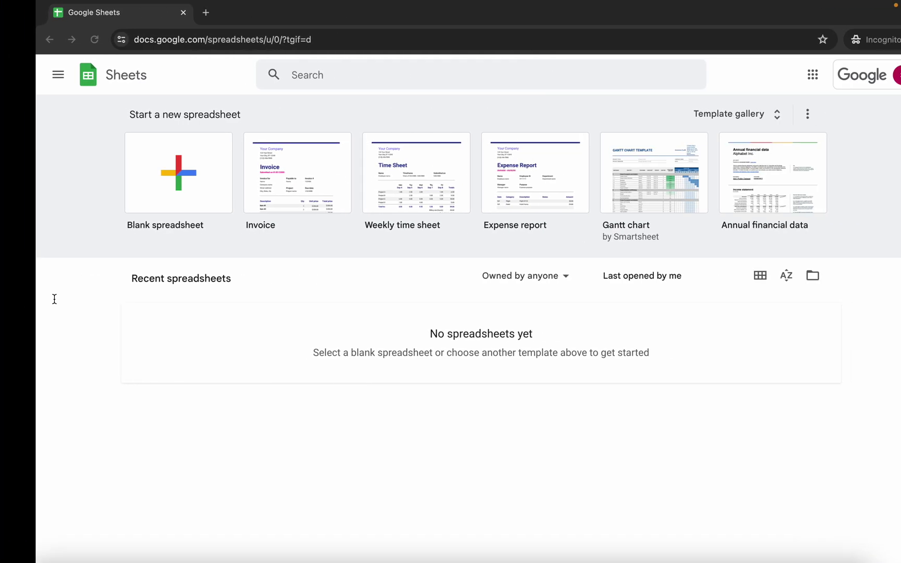
Create a blank spreadsheet and start a Connect to BigQuery data connection
{"action": "left_click", "coordinate": [148, 178]}
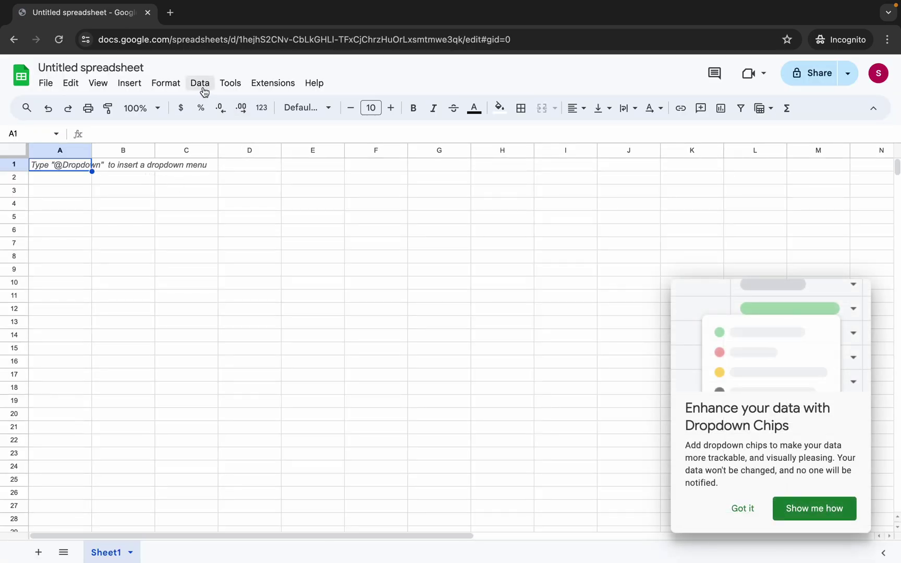
{"action": "left_click", "coordinate": [201, 87]}
{"action": "mouse_move", "coordinate": [289, 431]}
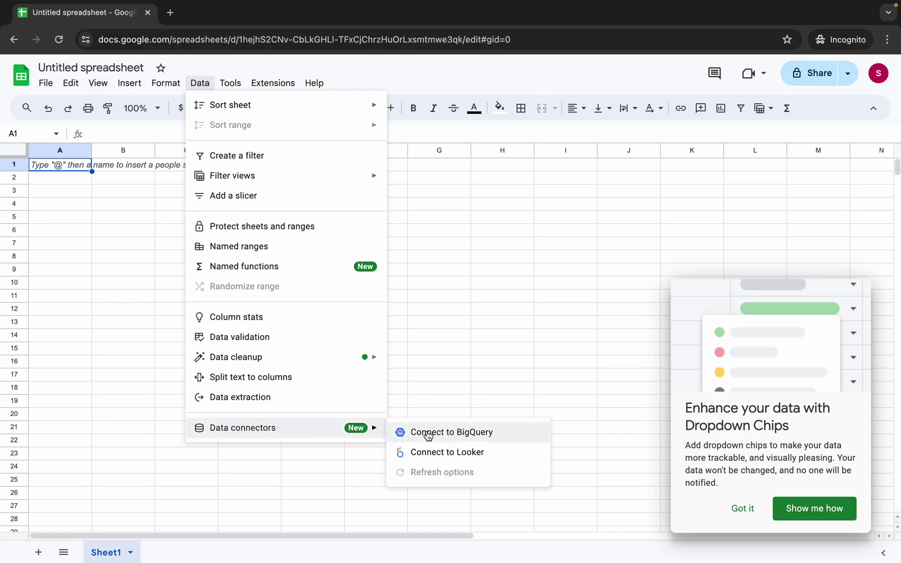
{"action": "left_click", "coordinate": [445, 434]}
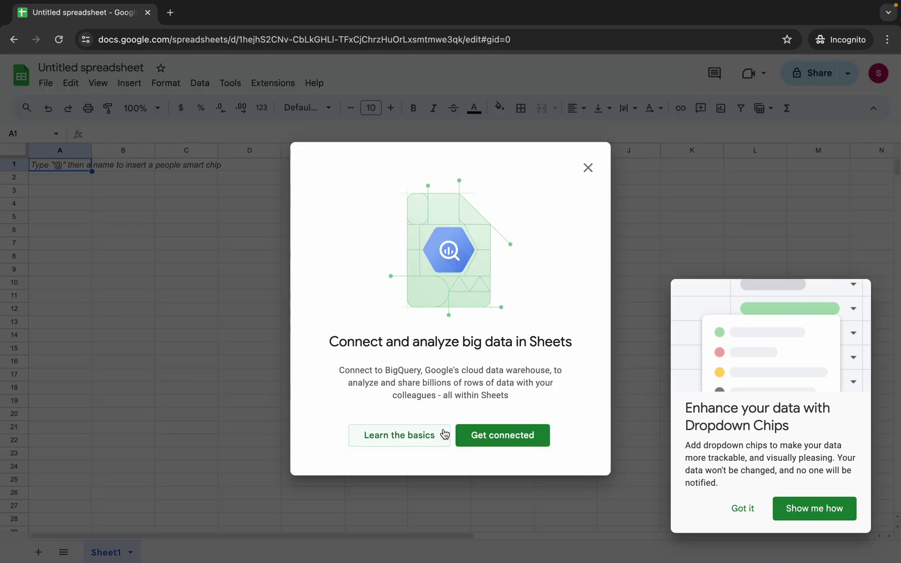
{"action": "left_click", "coordinate": [510, 442]}
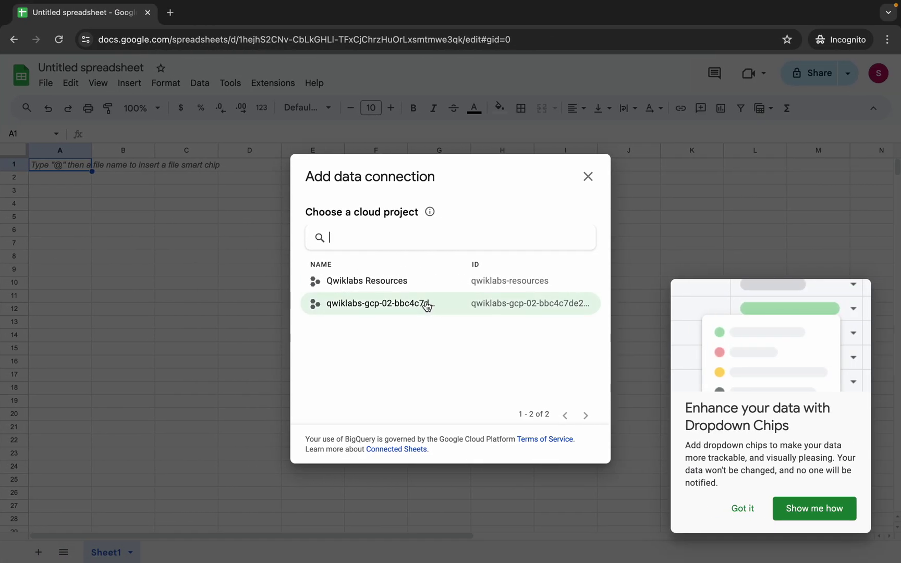
Pick the lab project's billing_dataset and enterprise_billing table, then choose Write custom query
{"action": "left_click", "coordinate": [426, 304]}
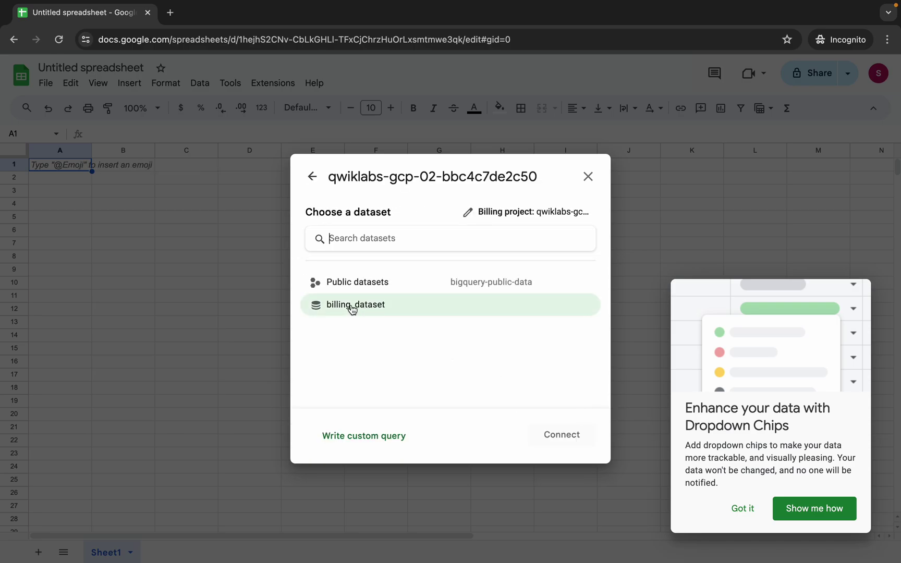
{"action": "left_click", "coordinate": [352, 309]}
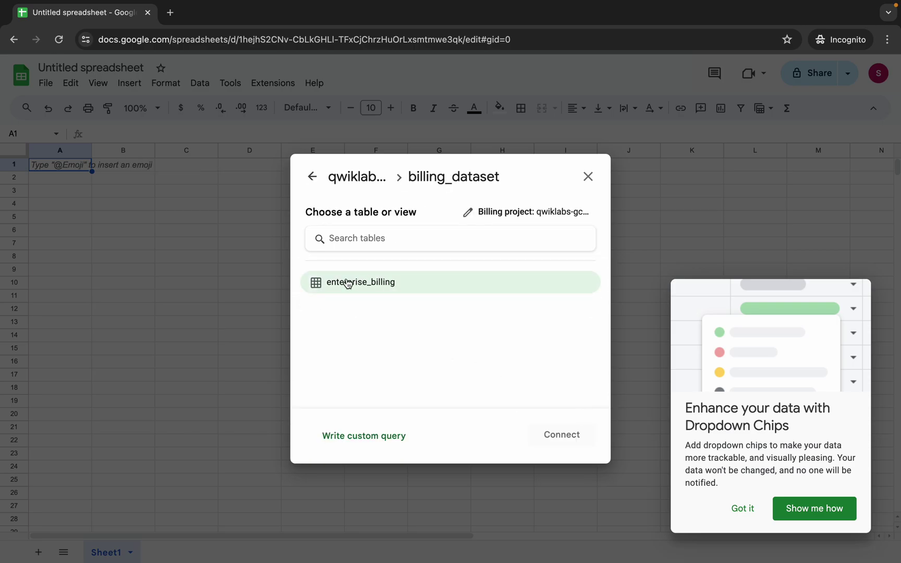
{"action": "left_click", "coordinate": [386, 283]}
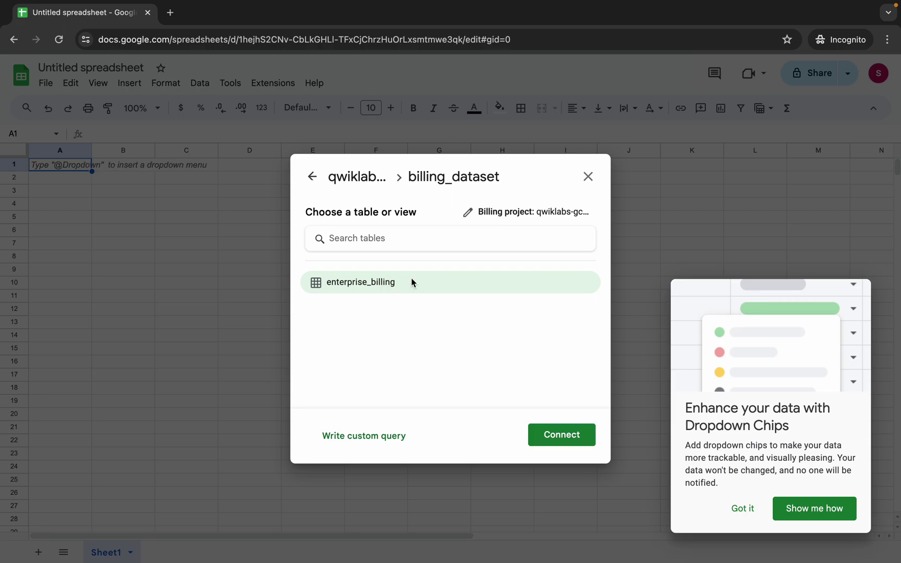
{"action": "left_click", "coordinate": [358, 439]}
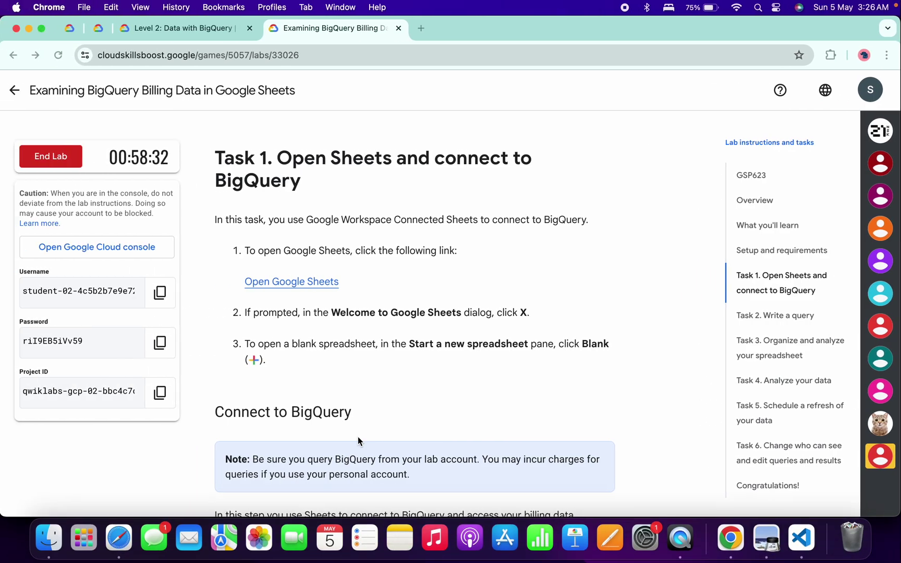
Paste Task 2's SELECT * query into the BigQuery editor and connect, creating Connected Sheet 1
{"action": "left_click", "coordinate": [755, 317]}
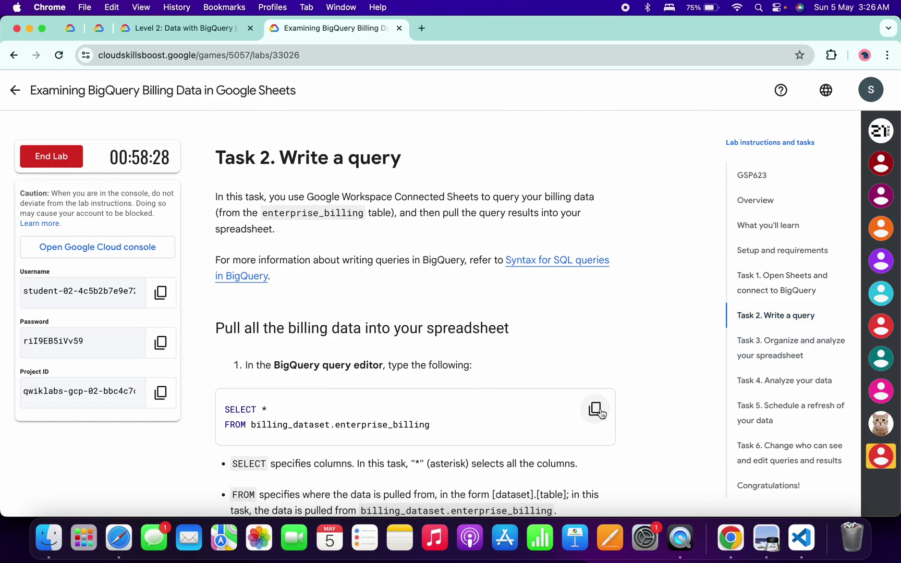
{"action": "left_click", "coordinate": [598, 413]}
{"action": "key", "text": "ctrl+Right"}
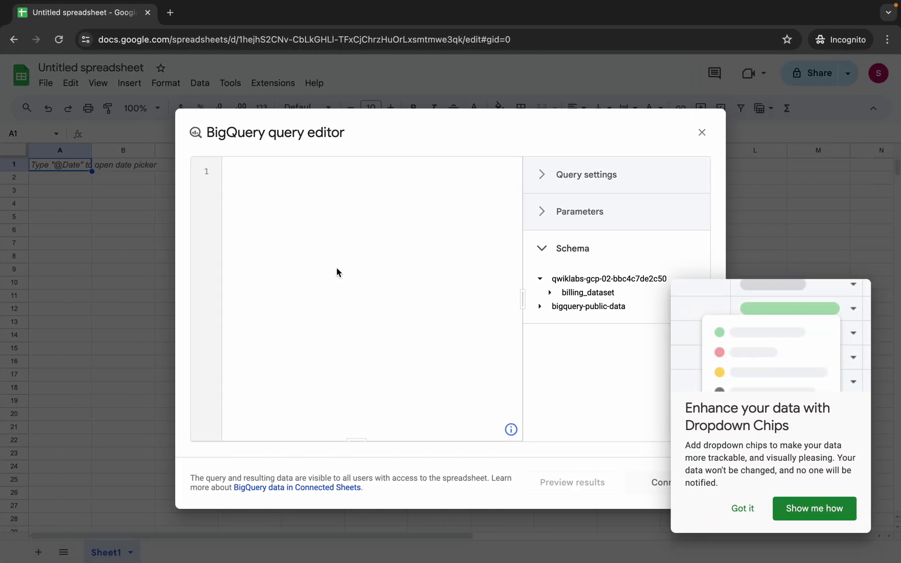
{"action": "key", "text": "super+v"}
{"action": "left_click", "coordinate": [736, 511]}
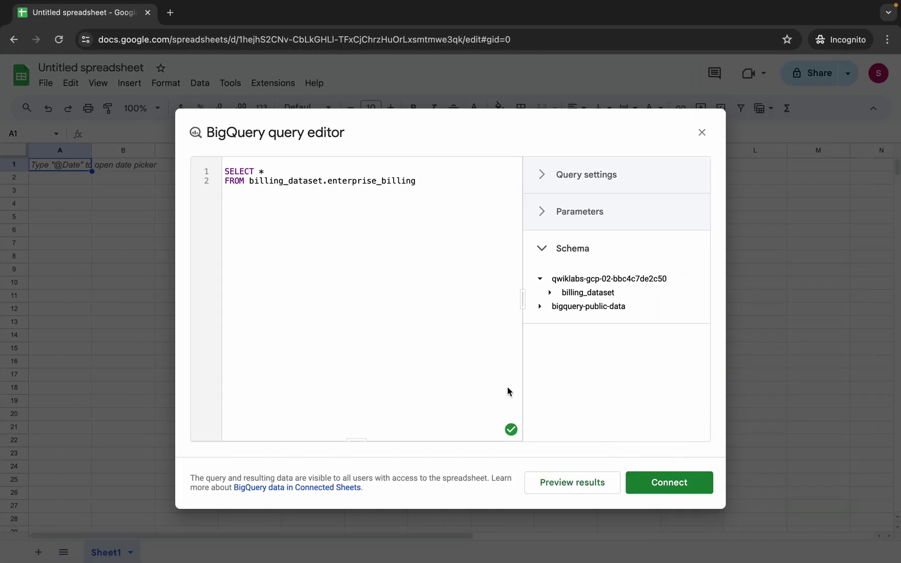
{"action": "left_click", "coordinate": [675, 485]}
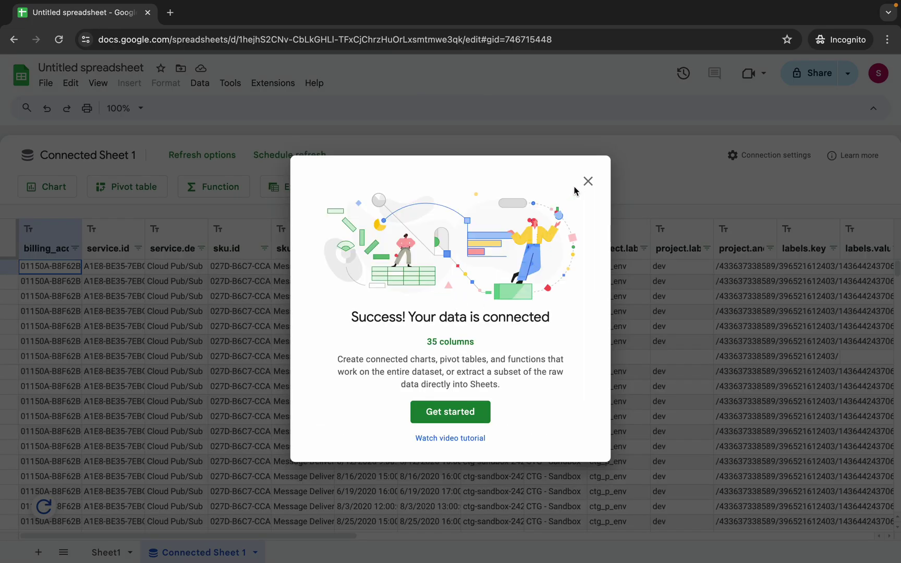
{"action": "left_click", "coordinate": [589, 182]}
{"action": "key", "text": "ctrl+Left"}
Check progress on the data-pull task and copy the refined query from the instructions
{"action": "scroll", "coordinate": [568, 262], "scroll_direction": "down", "scroll_amount": 10}
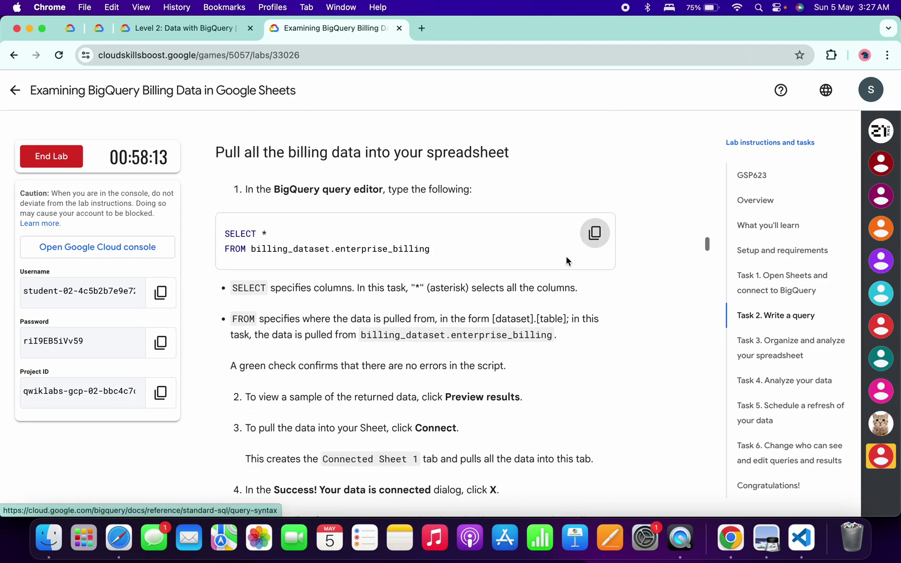
{"action": "left_click", "coordinate": [345, 311]}
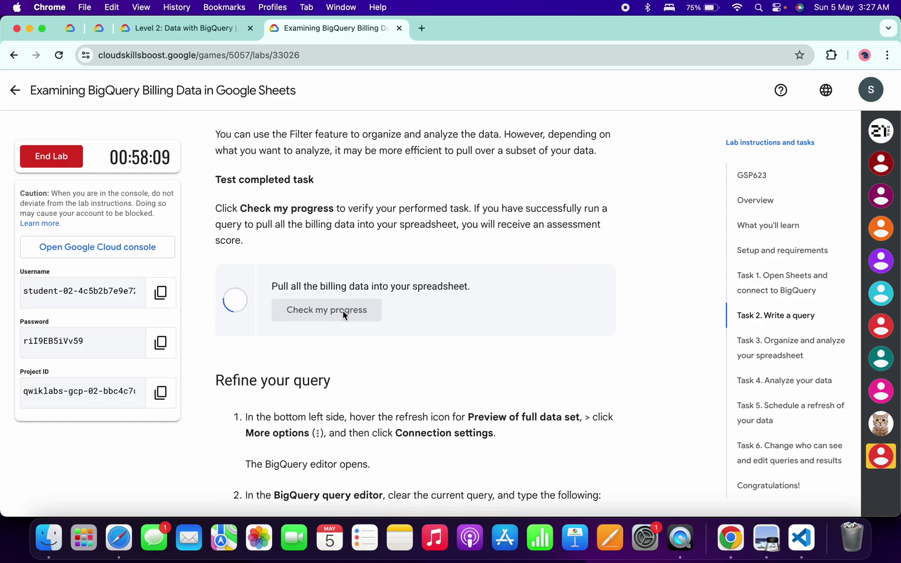
{"action": "scroll", "coordinate": [342, 311], "scroll_direction": "down", "scroll_amount": 5}
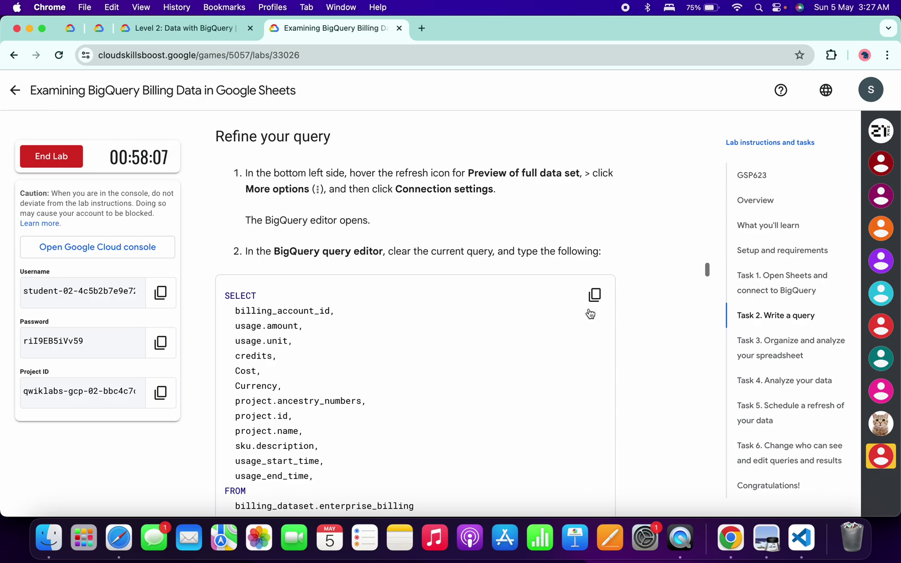
{"action": "left_click", "coordinate": [595, 296]}
{"action": "key", "text": "ctrl+Right"}
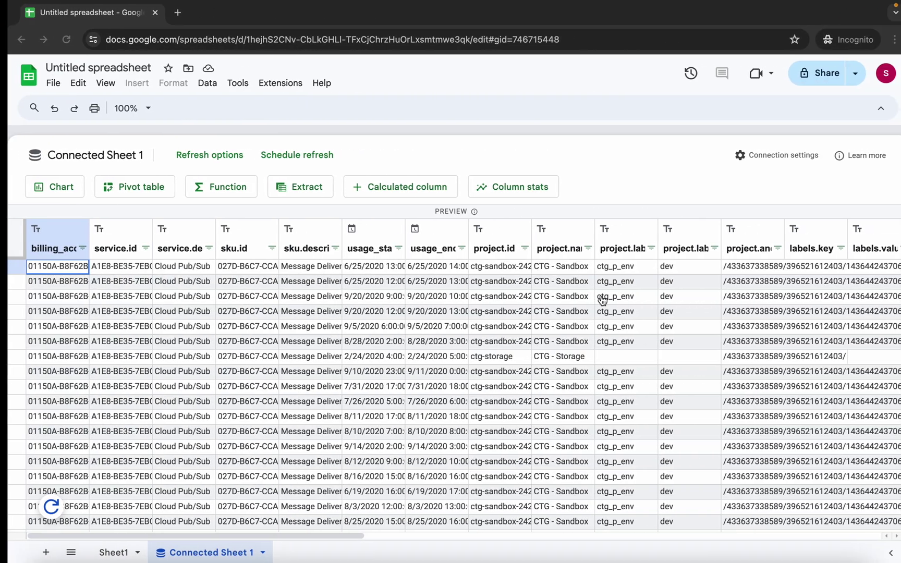
Replace the connection's query with the refined September 2020 Compute Engine query and reconnect
{"action": "left_click", "coordinate": [773, 159]}
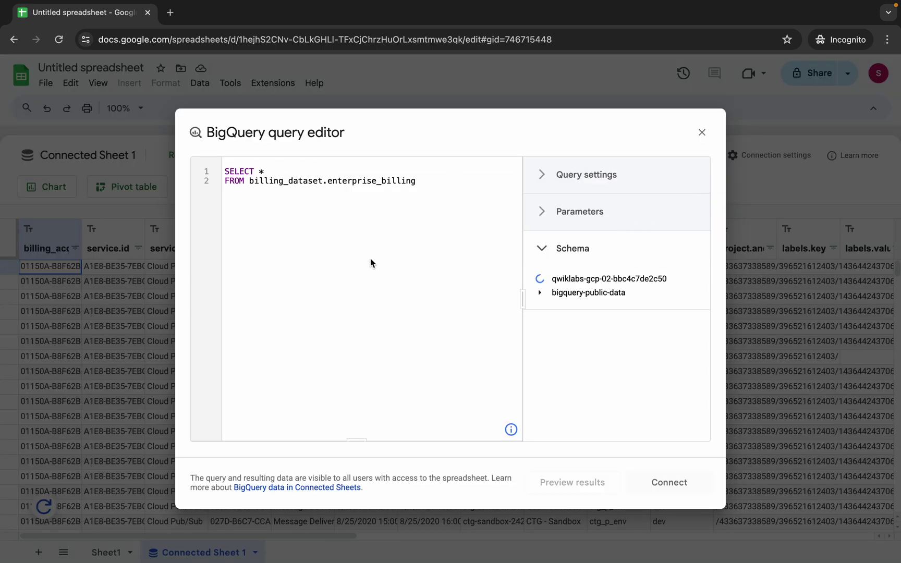
{"action": "key", "text": "ctrl+a"}
{"action": "key", "text": "ctrl+v"}
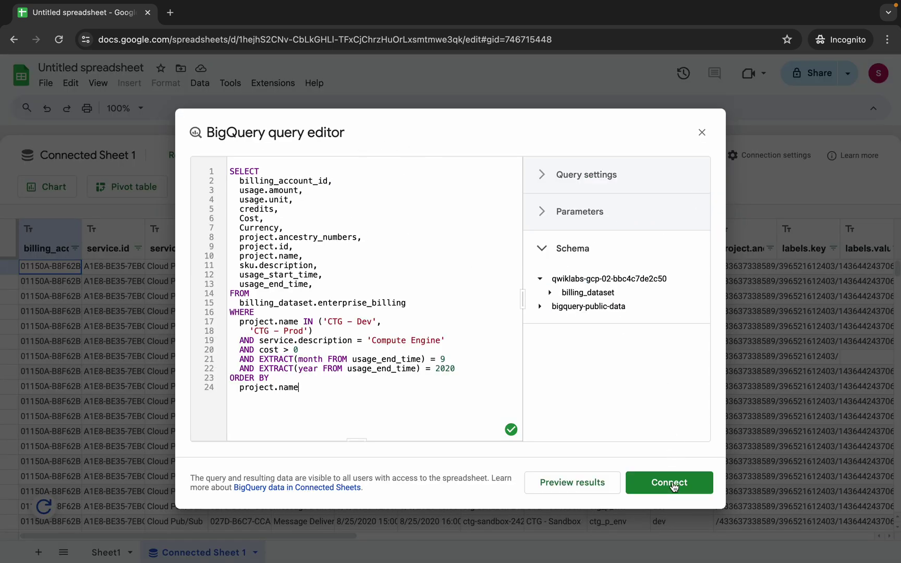
{"action": "left_click", "coordinate": [673, 484]}
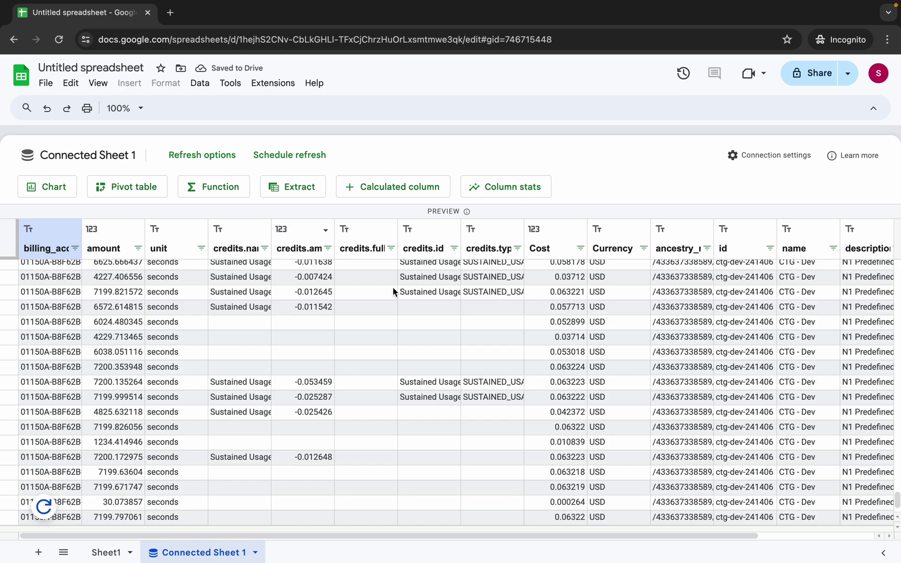
{"action": "key", "text": "ctrl+Left"}
Pass the refined-query progress check and copy the report name 'My Billing Report' from Task 3
{"action": "scroll", "coordinate": [401, 302], "scroll_direction": "down", "scroll_amount": 15}
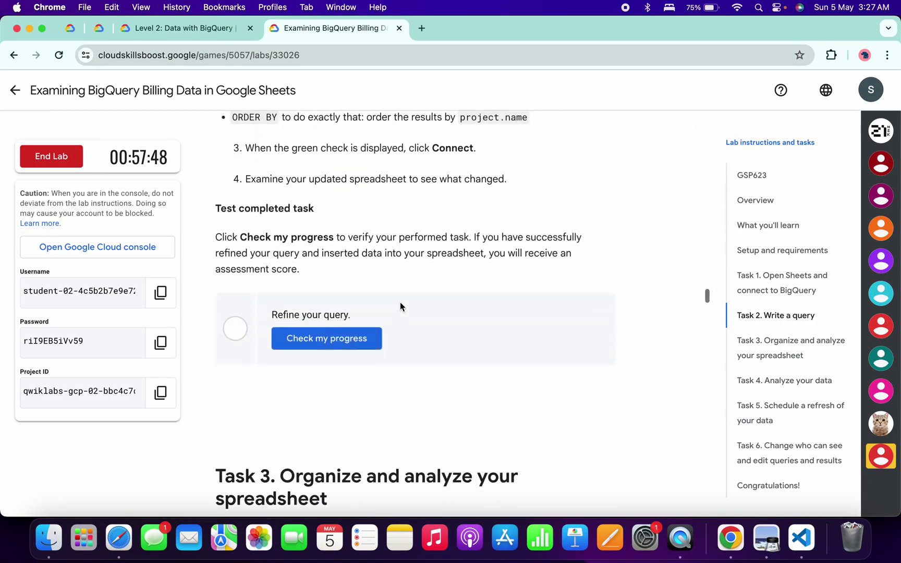
{"action": "left_click", "coordinate": [325, 256]}
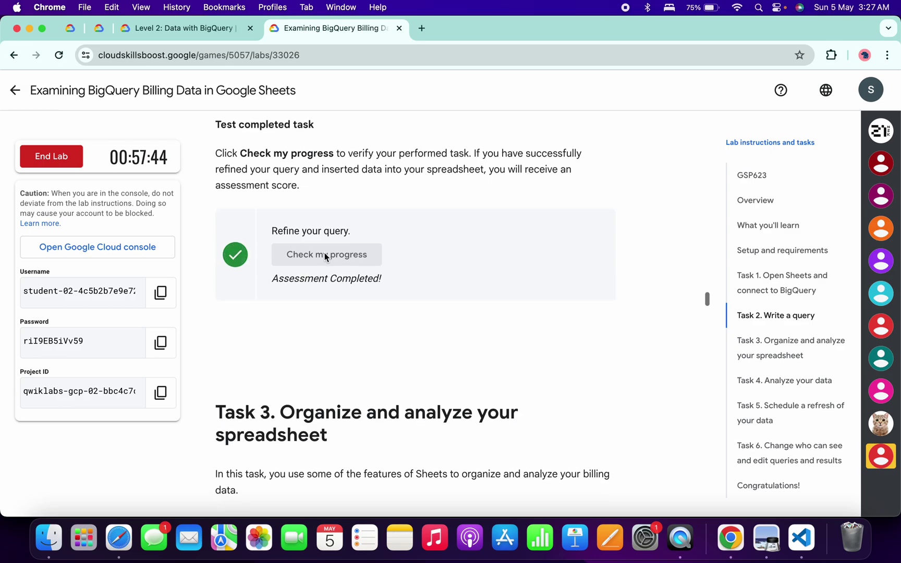
{"action": "scroll", "coordinate": [367, 186], "scroll_direction": "down", "scroll_amount": 5}
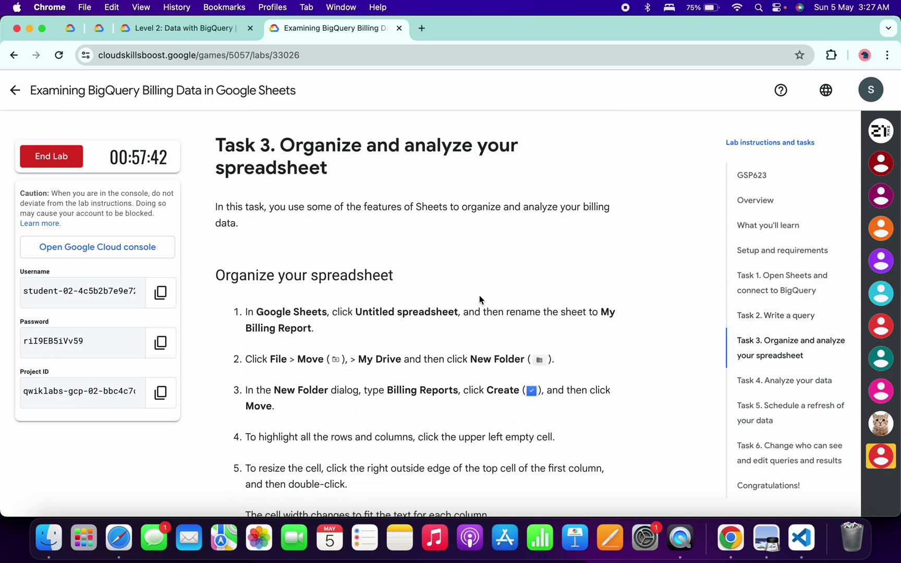
{"action": "left_click_drag", "start_coordinate": [602, 312], "coordinate": [312, 326]}
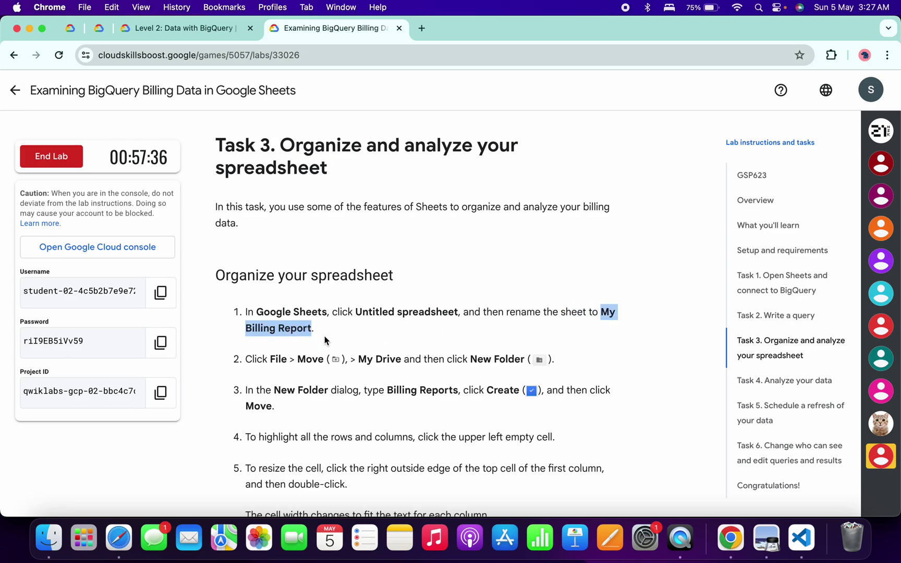
{"action": "key", "text": "ctrl+Right"}
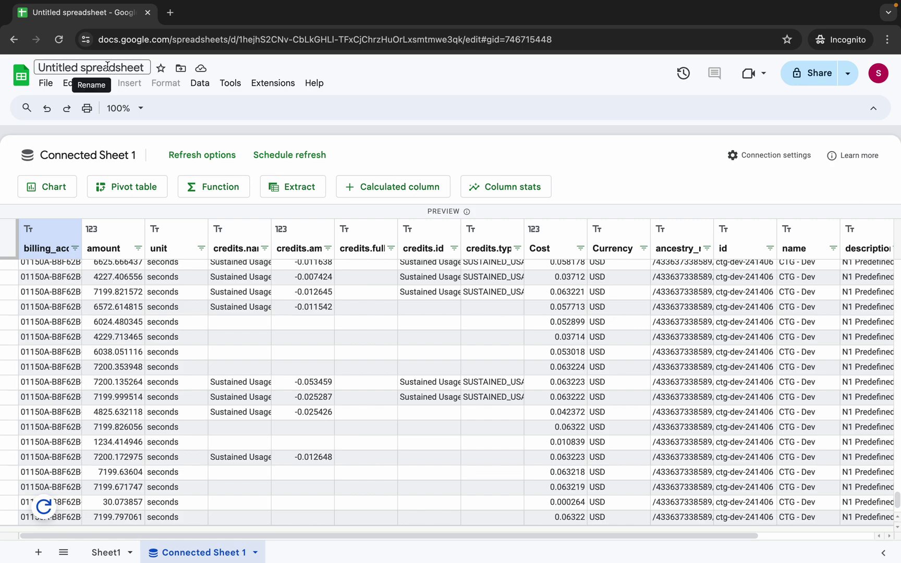
Rename the spreadsheet 'My Billing Report' and start moving it to another folder
{"action": "left_click", "coordinate": [107, 66]}
{"action": "key", "text": "super+v"}
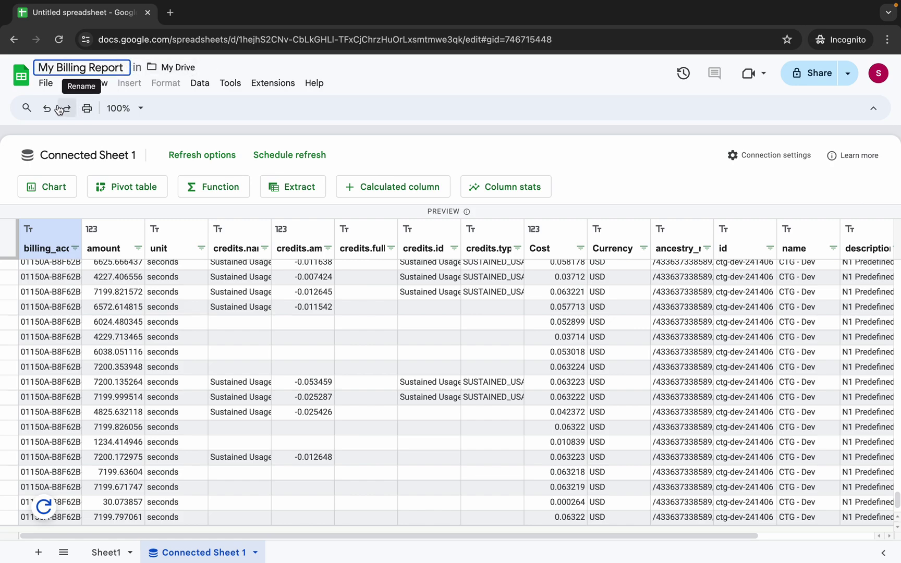
{"action": "left_click", "coordinate": [46, 85]}
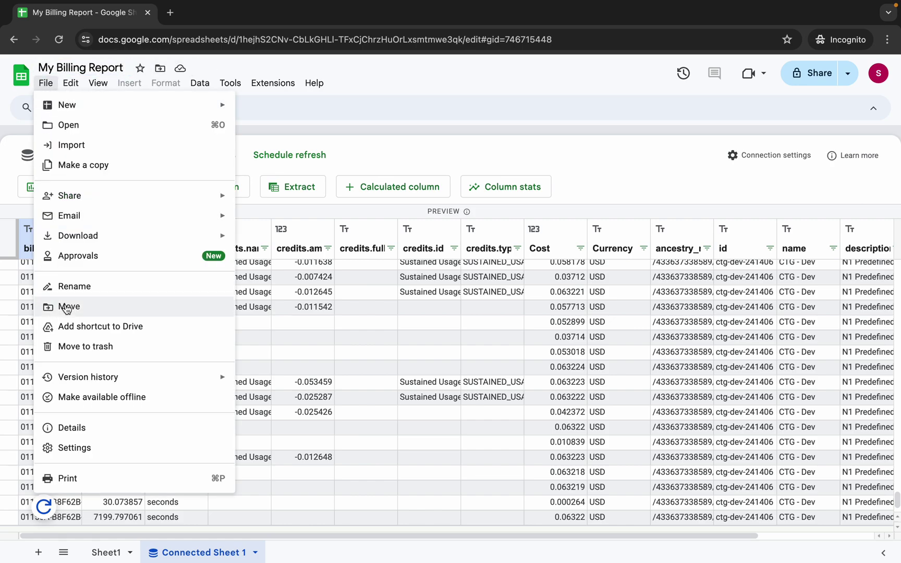
{"action": "left_click", "coordinate": [57, 307]}
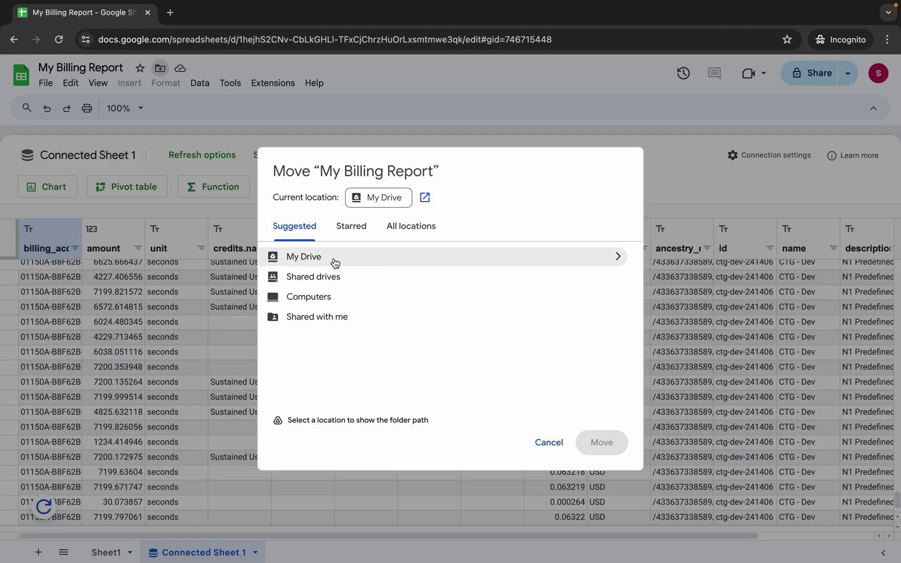
Create a 'Billing Reports' folder in My Drive and move the report into it
{"action": "left_click", "coordinate": [619, 258]}
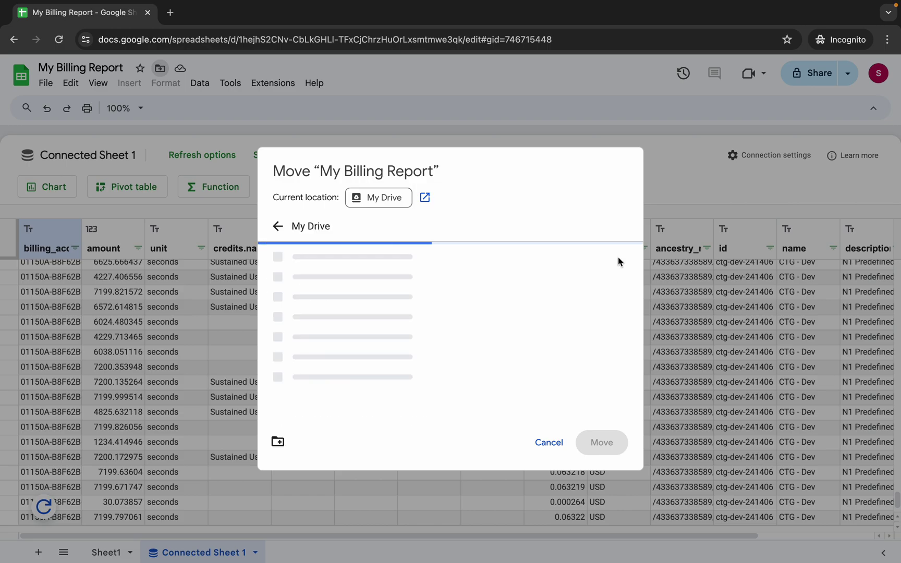
{"action": "left_click", "coordinate": [280, 443]}
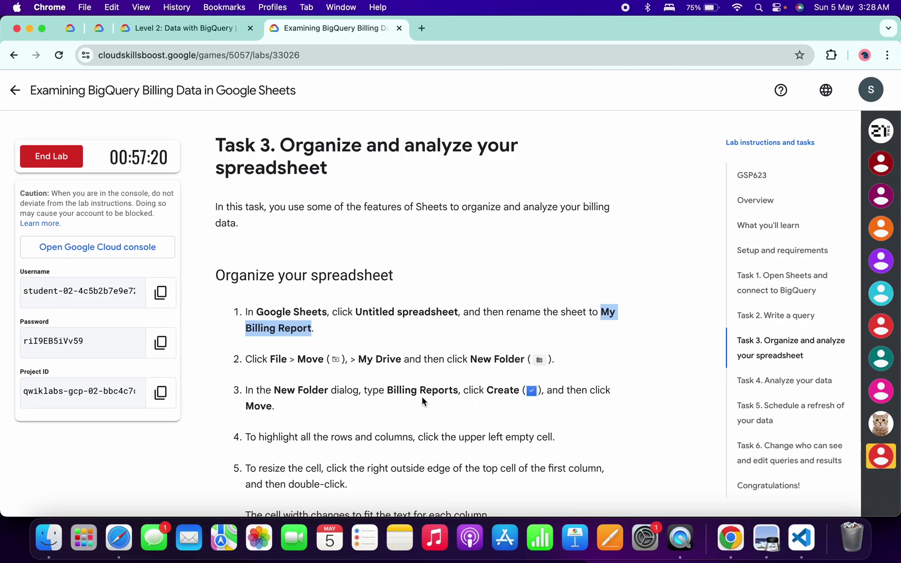
{"action": "left_click_drag", "start_coordinate": [387, 390], "coordinate": [461, 387]}
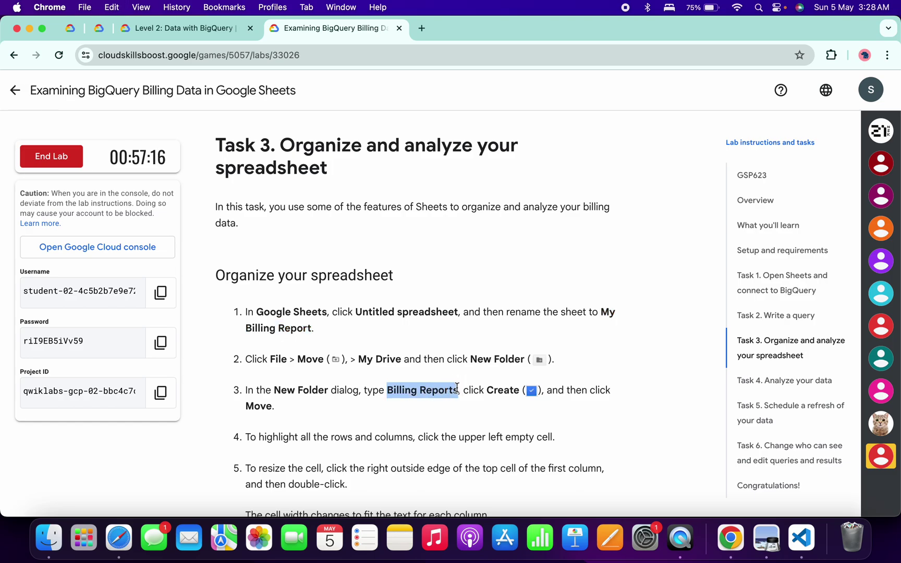
{"action": "key", "text": "ctrl+Right"}
{"action": "key", "text": "ctrl+v"}
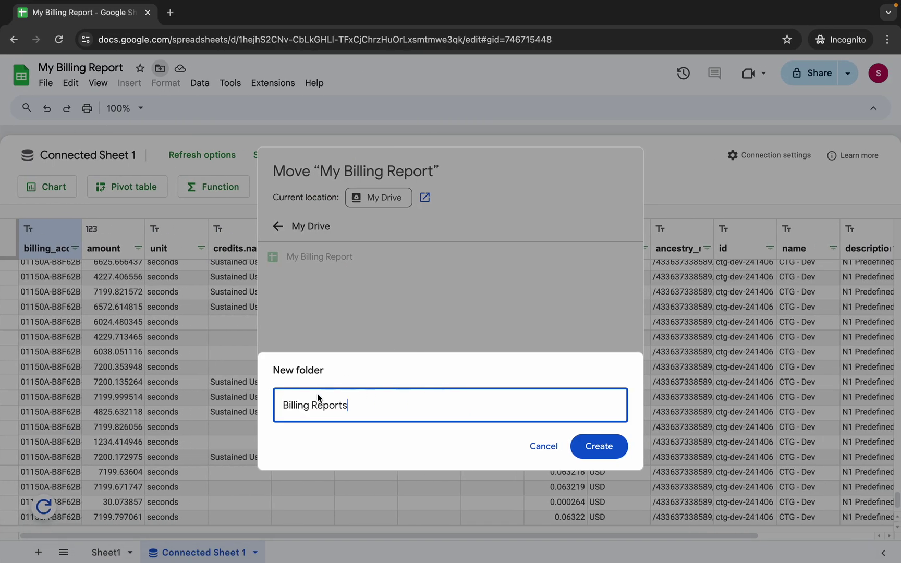
{"action": "left_click", "coordinate": [599, 447]}
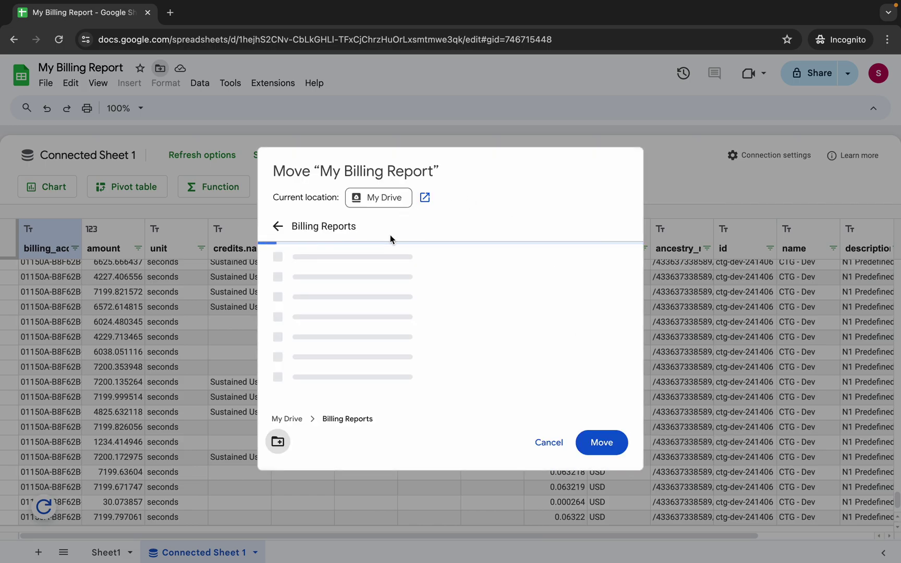
{"action": "left_click", "coordinate": [602, 443]}
{"action": "key", "text": "super+Tab"}
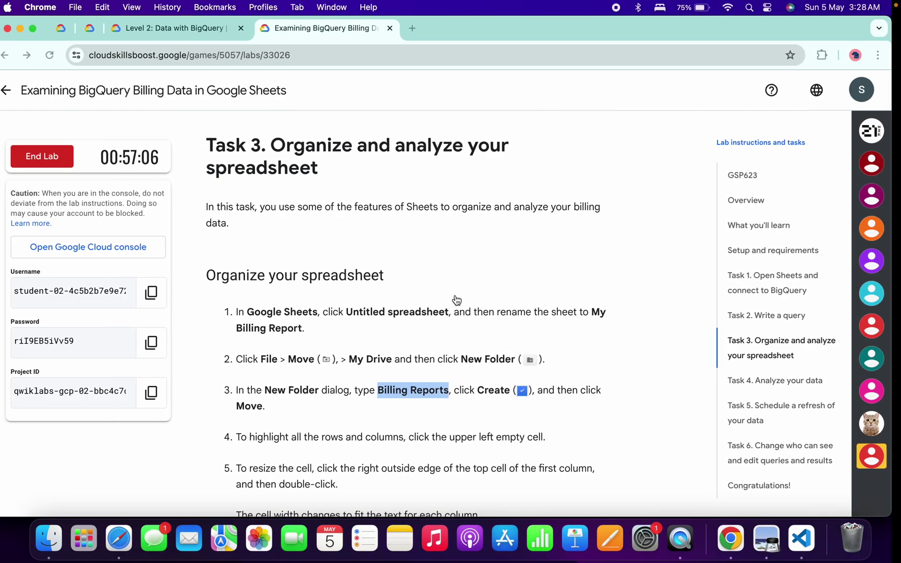
Submit the Organize your spreadsheet progress check
{"action": "scroll", "coordinate": [455, 299], "scroll_direction": "down", "scroll_amount": 10}
{"action": "scroll", "coordinate": [455, 299], "scroll_direction": "down", "scroll_amount": 2}
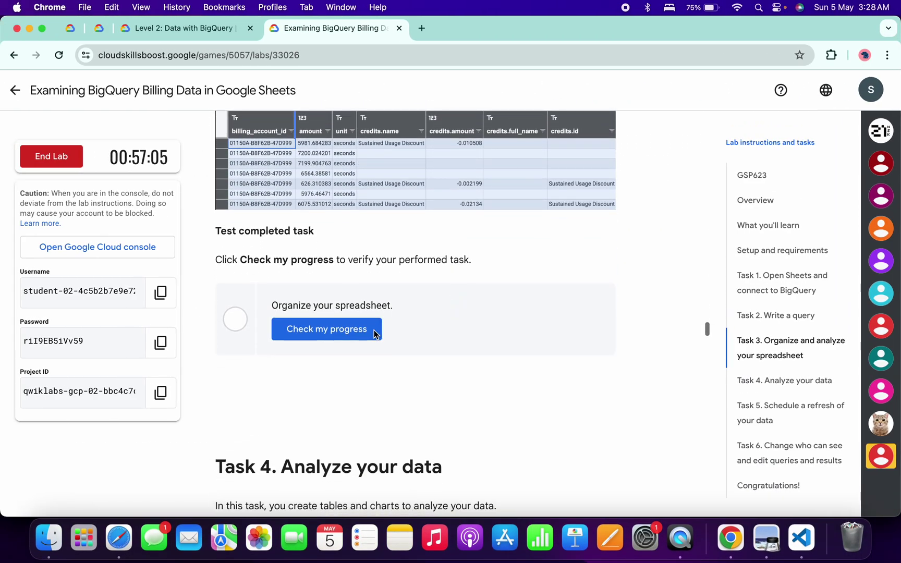
{"action": "left_click", "coordinate": [342, 329]}
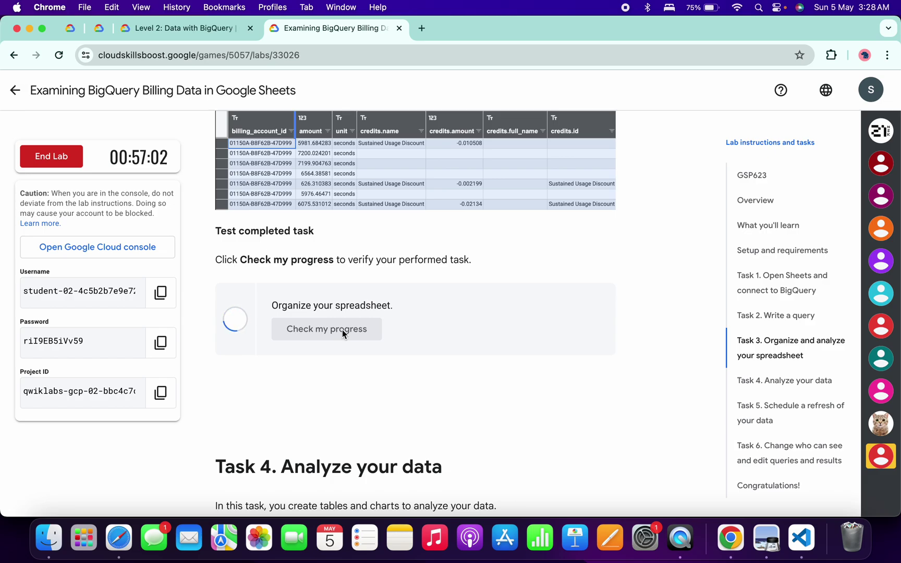
Find Task 4's calculated column steps and copy the name 'Sum of Cost'
{"action": "scroll", "coordinate": [342, 330], "scroll_direction": "down", "scroll_amount": 5}
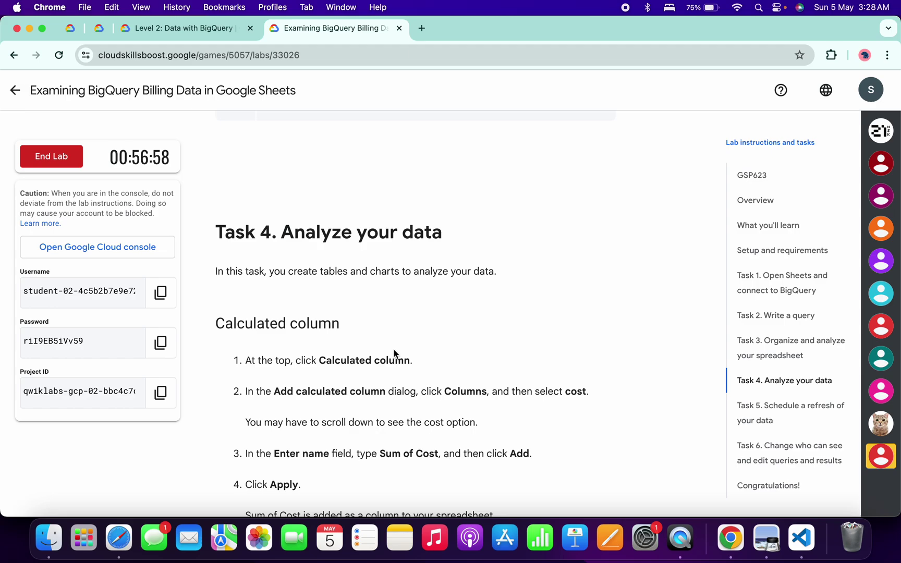
{"action": "scroll", "coordinate": [394, 353], "scroll_direction": "down", "scroll_amount": 3}
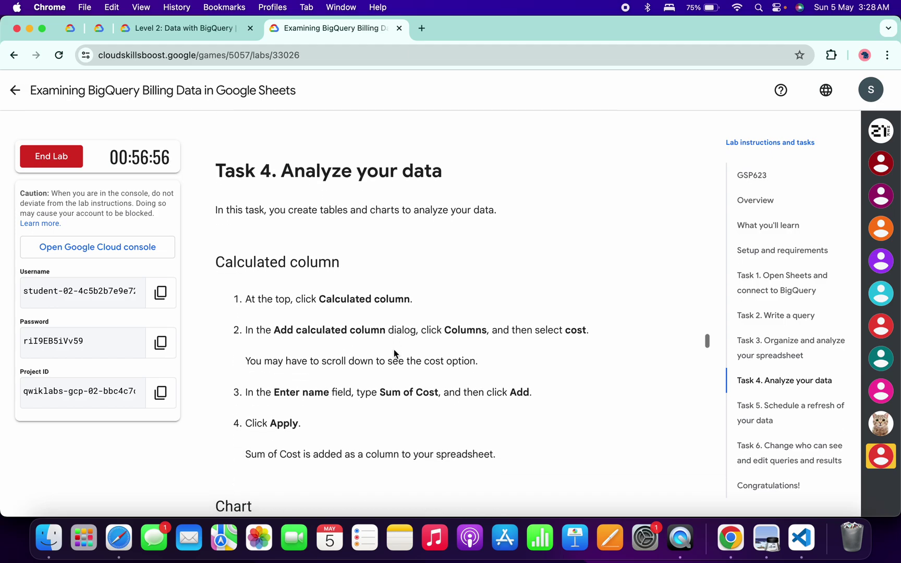
{"action": "left_click_drag", "start_coordinate": [216, 263], "coordinate": [346, 261]}
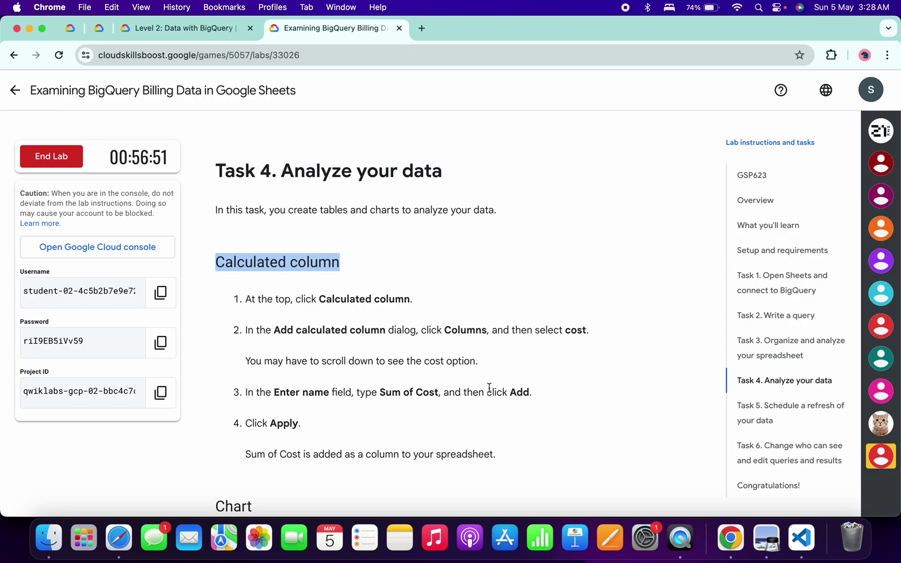
{"action": "left_click_drag", "start_coordinate": [380, 392], "coordinate": [437, 391]}
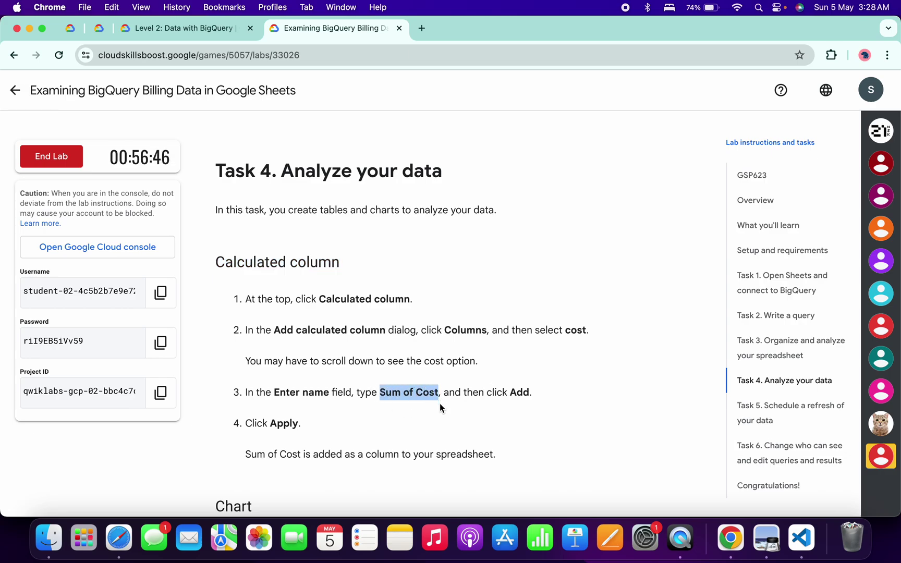
{"action": "key", "text": "ctrl+Right"}
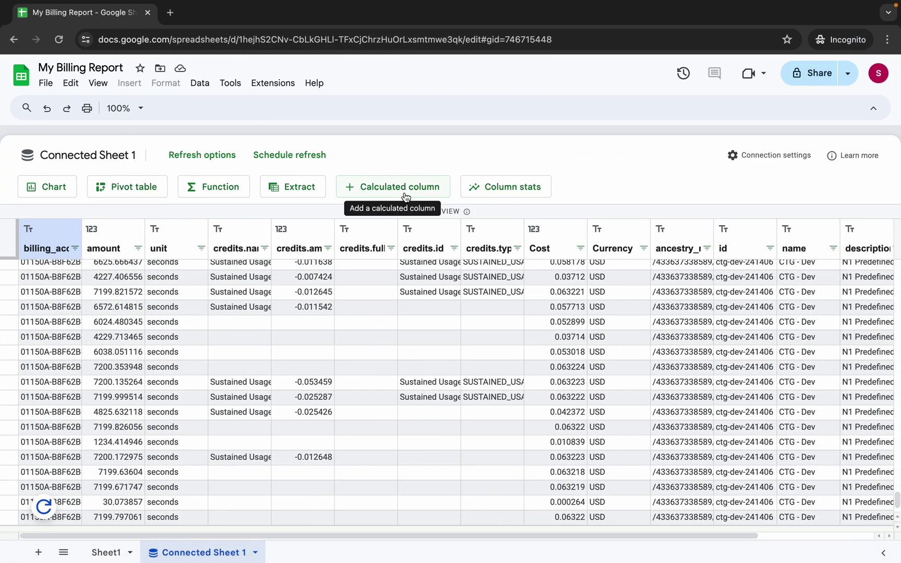
Add a calculated column named 'Sum of Cost' using the Cost column, and apply it
{"action": "left_click", "coordinate": [404, 192]}
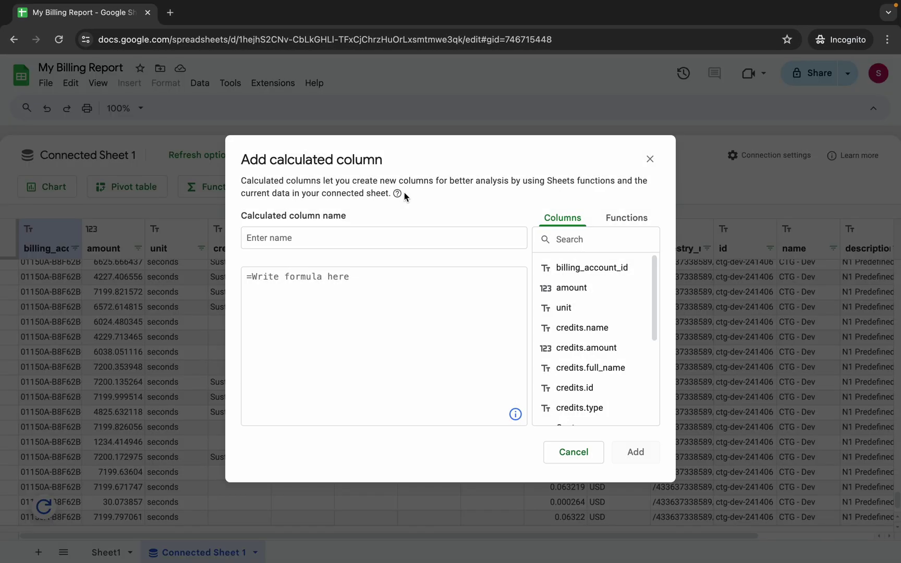
{"action": "left_click", "coordinate": [569, 240]}
{"action": "type", "text": "cost"}
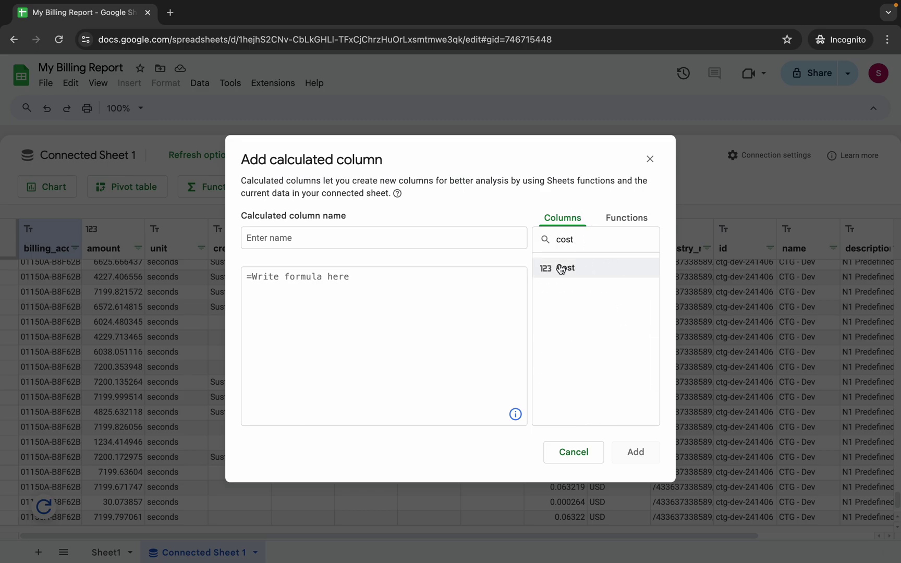
{"action": "left_click", "coordinate": [561, 269]}
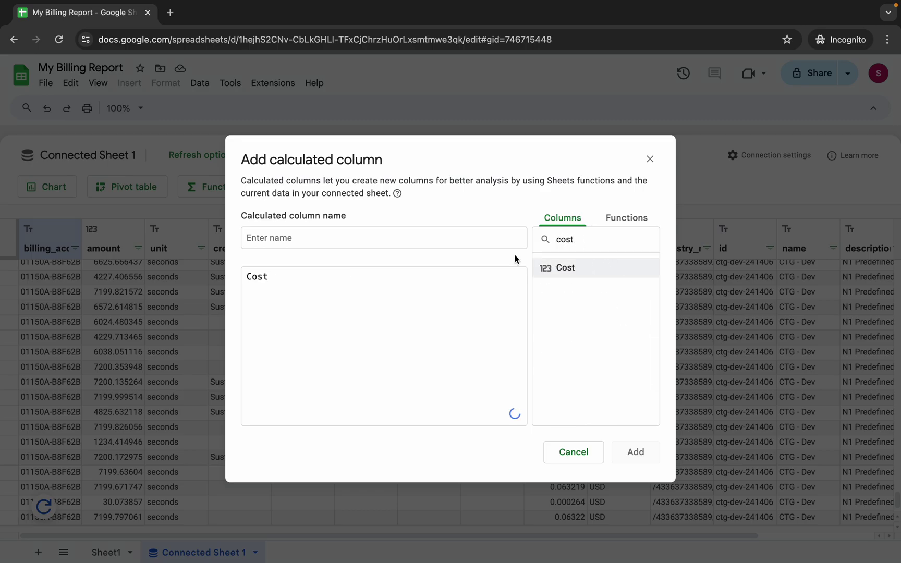
{"action": "left_click", "coordinate": [290, 238]}
{"action": "type", "text": "Sum of Cost"}
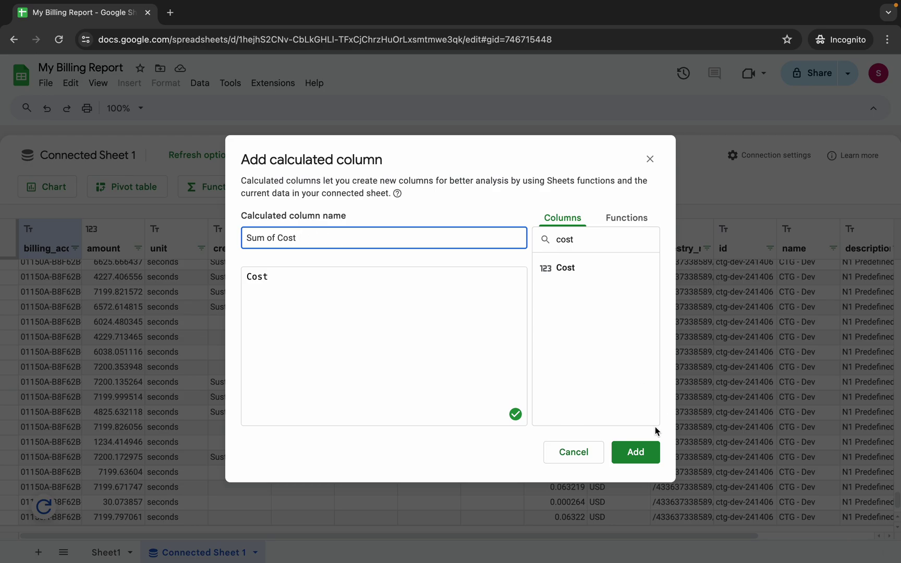
{"action": "left_click", "coordinate": [636, 451]}
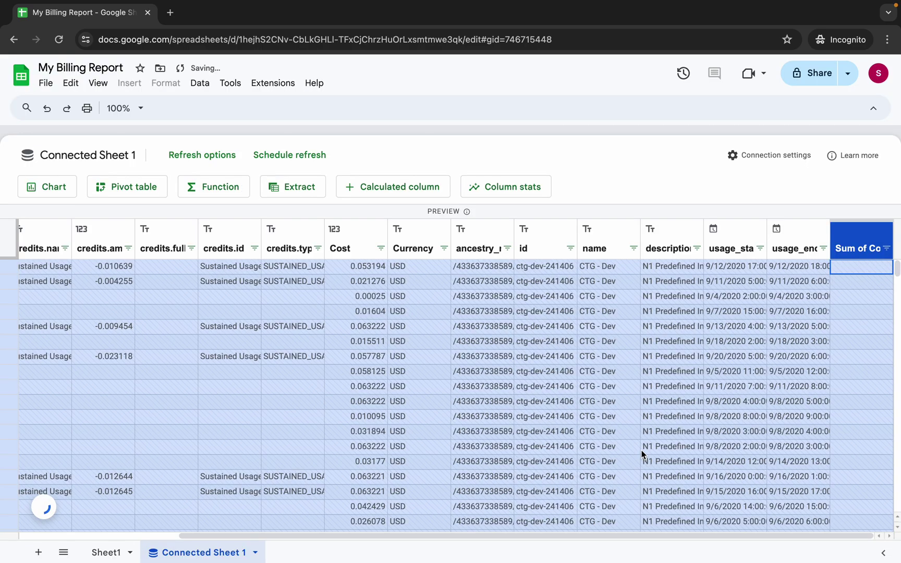
{"action": "left_click", "coordinate": [86, 507]}
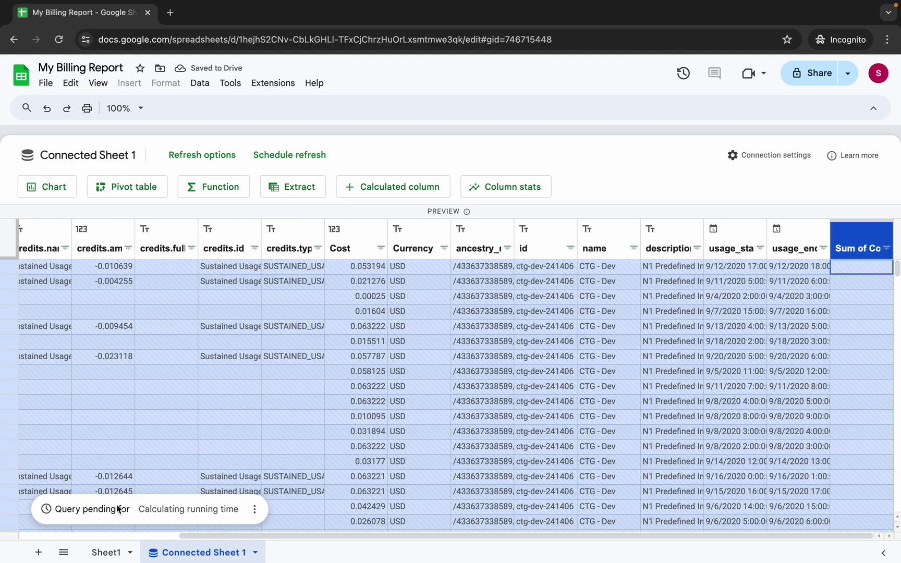
{"action": "key", "text": "ctrl+Left"}
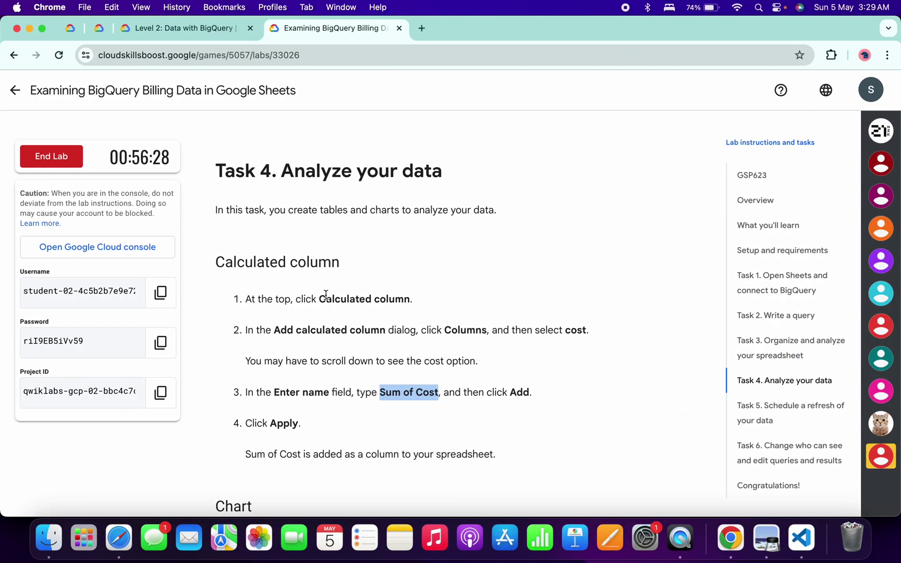
{"action": "scroll", "coordinate": [326, 295], "scroll_direction": "down", "scroll_amount": 10}
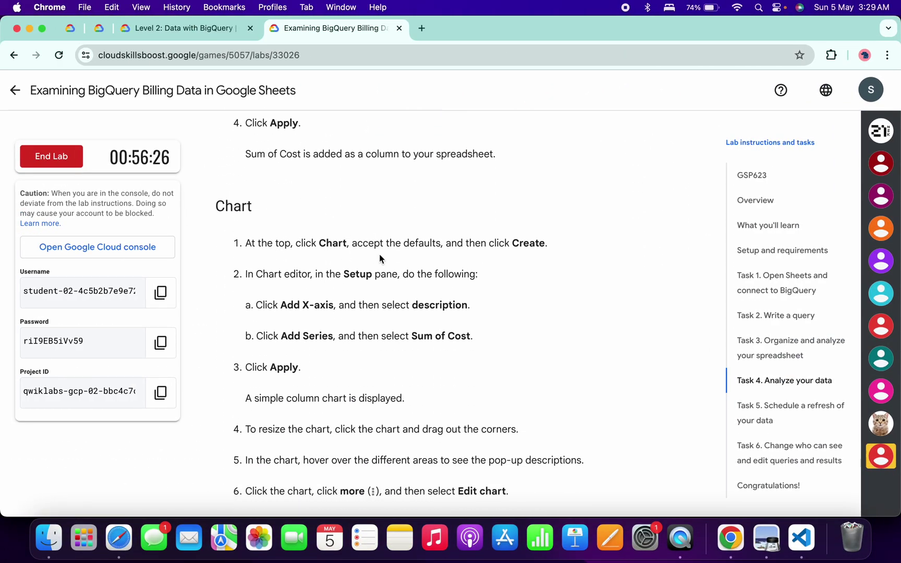
{"action": "key", "text": "ctrl+Right"}
Create a pie chart on a new sheet with slices labelled by description
{"action": "left_click", "coordinate": [44, 189]}
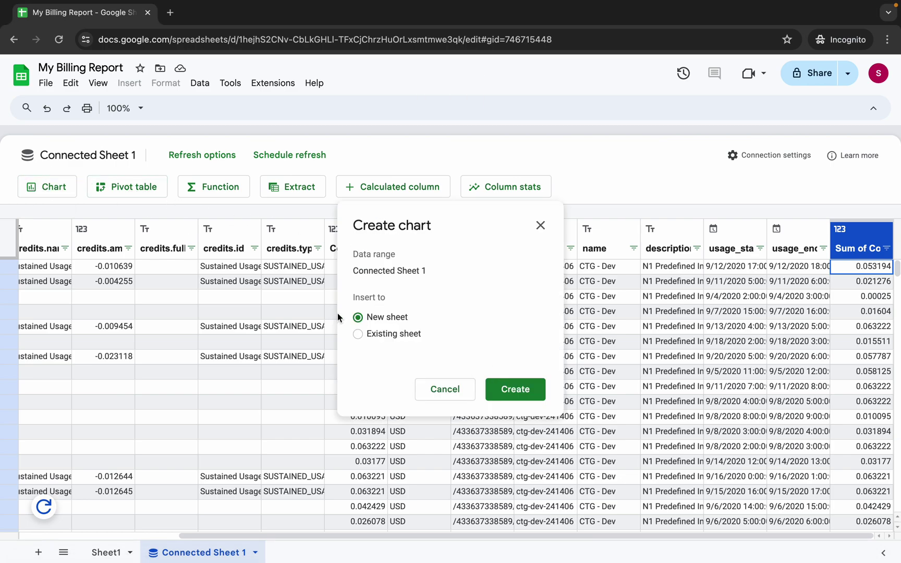
{"action": "left_click", "coordinate": [522, 389]}
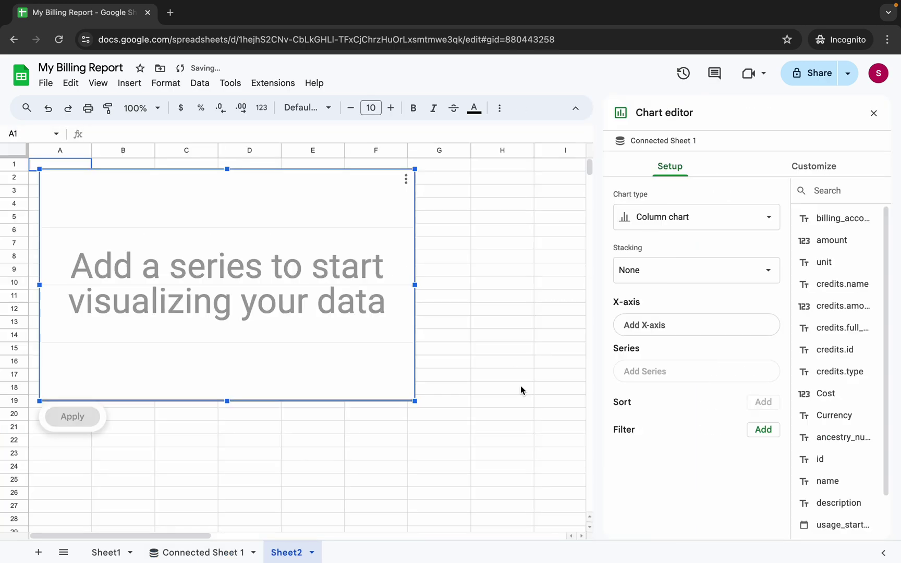
{"action": "left_click", "coordinate": [663, 219]}
{"action": "scroll", "coordinate": [721, 360], "scroll_direction": "down", "scroll_amount": 5}
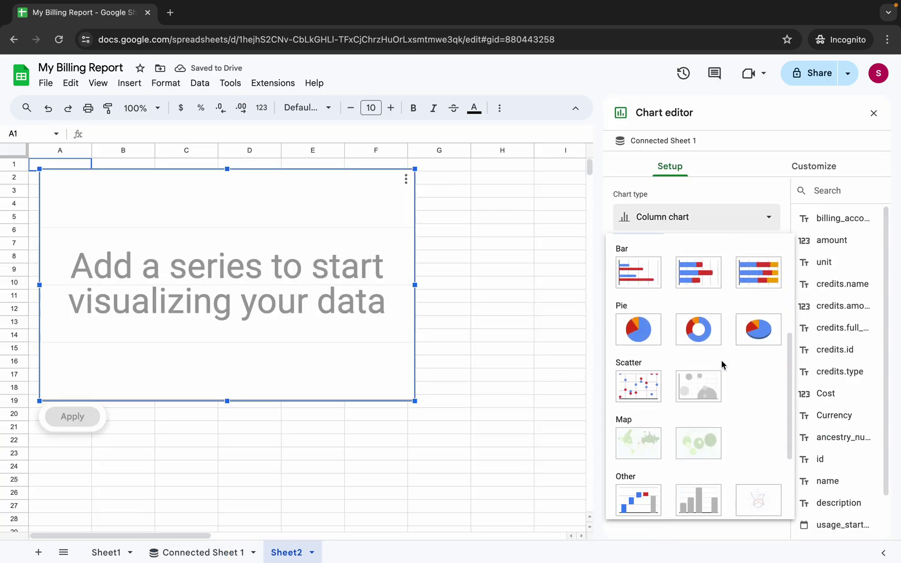
{"action": "left_click", "coordinate": [633, 325]}
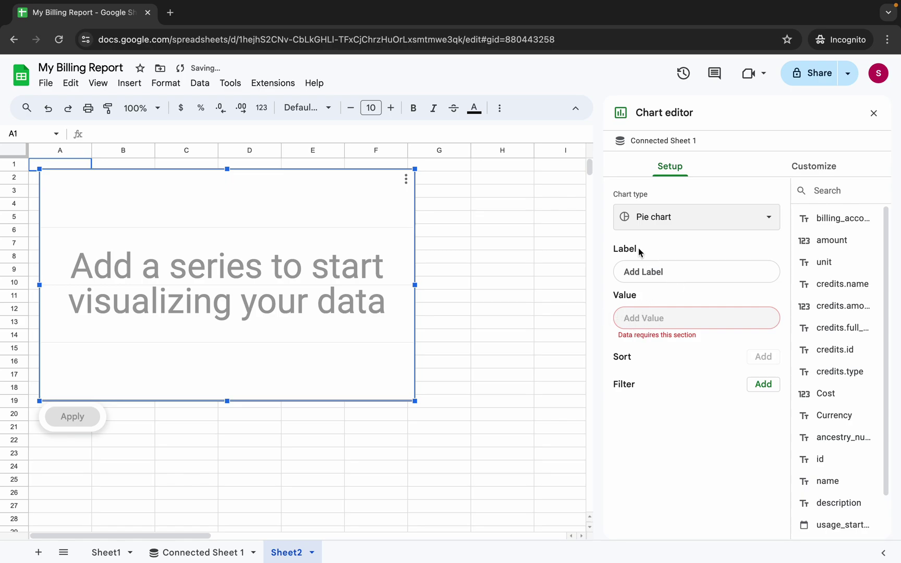
{"action": "left_click", "coordinate": [652, 272]}
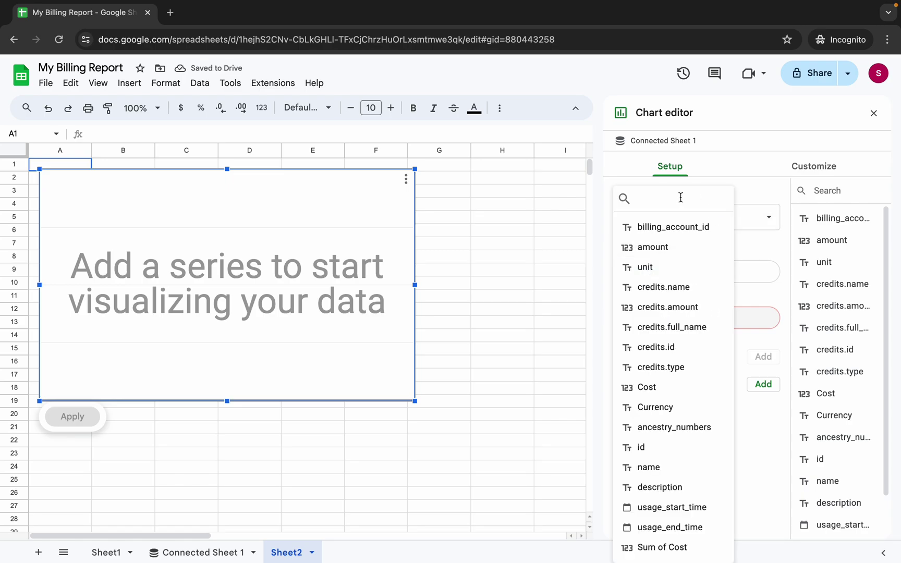
{"action": "type", "text": "d"}
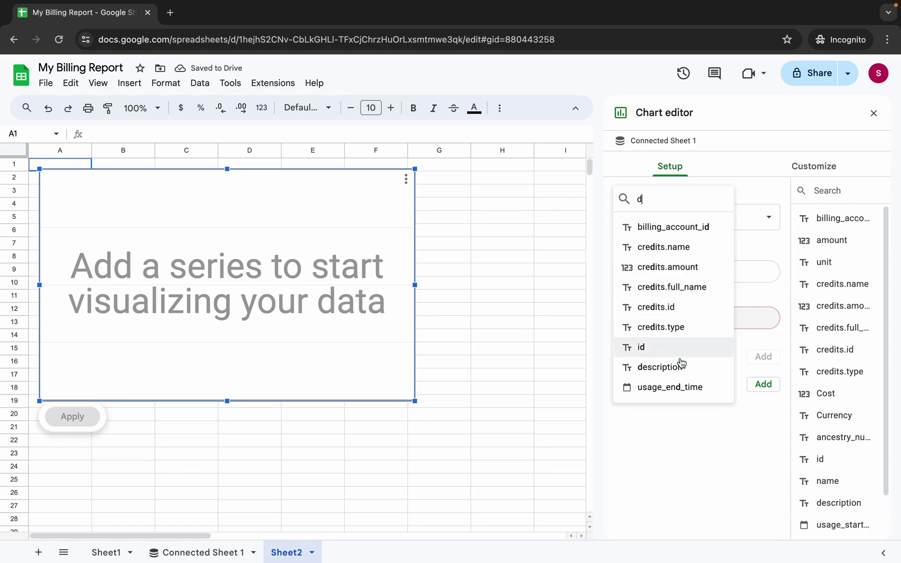
{"action": "left_click", "coordinate": [660, 368]}
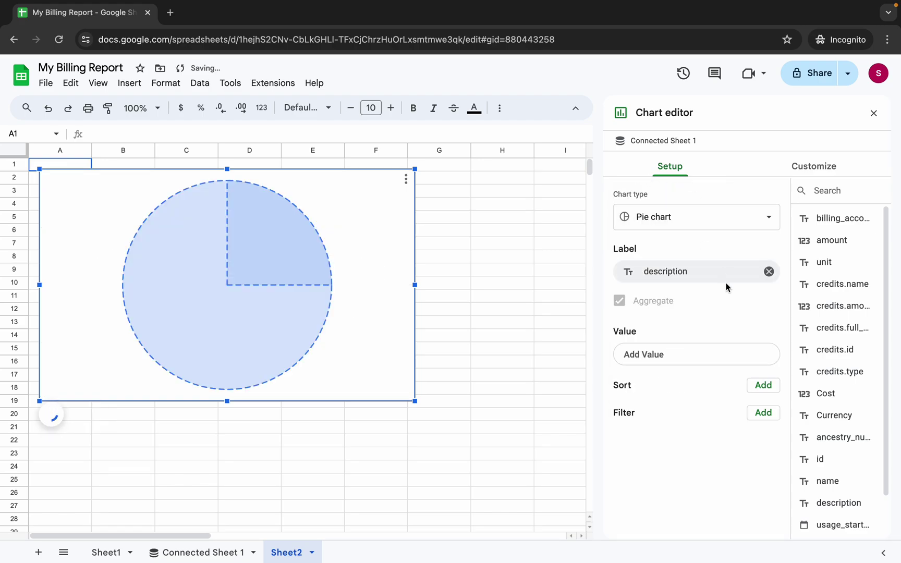
Set the pie chart's value to Sum of Cost and apply the settings
{"action": "key", "text": "ctrl+Left"}
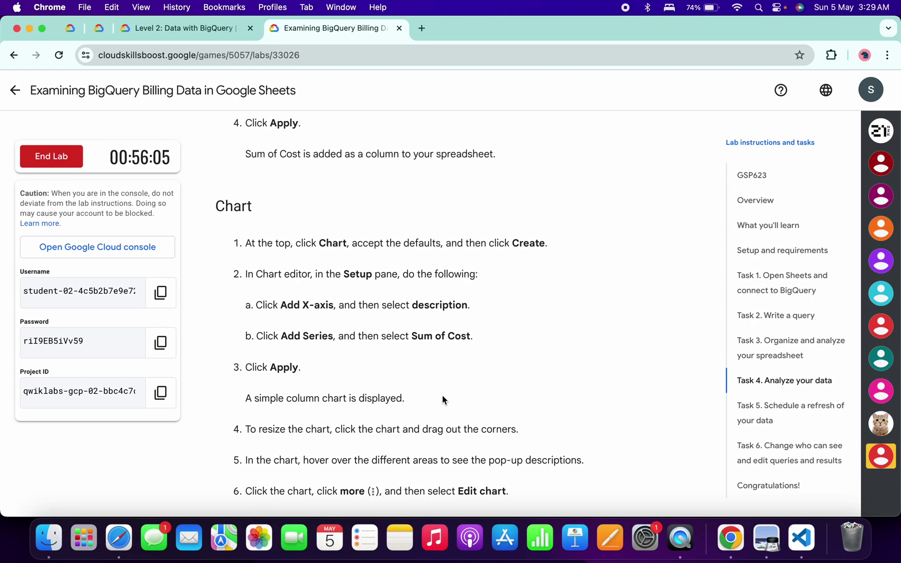
{"action": "scroll", "coordinate": [452, 336], "scroll_direction": "up", "scroll_amount": 5}
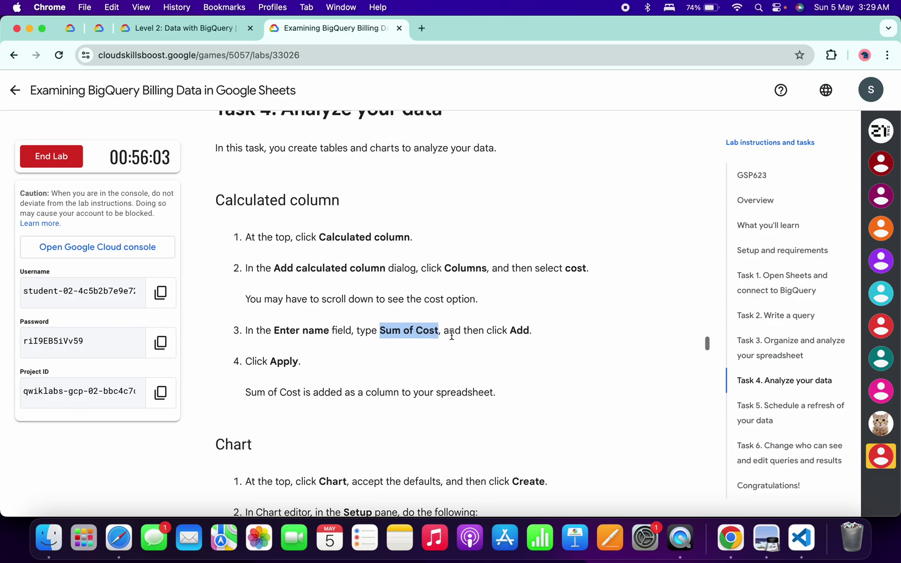
{"action": "scroll", "coordinate": [410, 335], "scroll_direction": "down", "scroll_amount": 6}
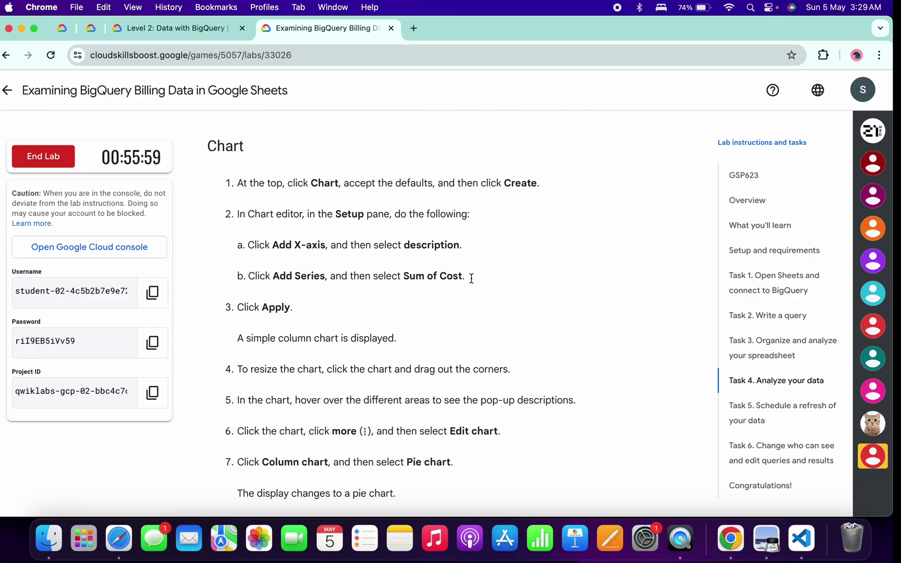
{"action": "key", "text": "ctrl+Right"}
{"action": "left_click", "coordinate": [653, 356]}
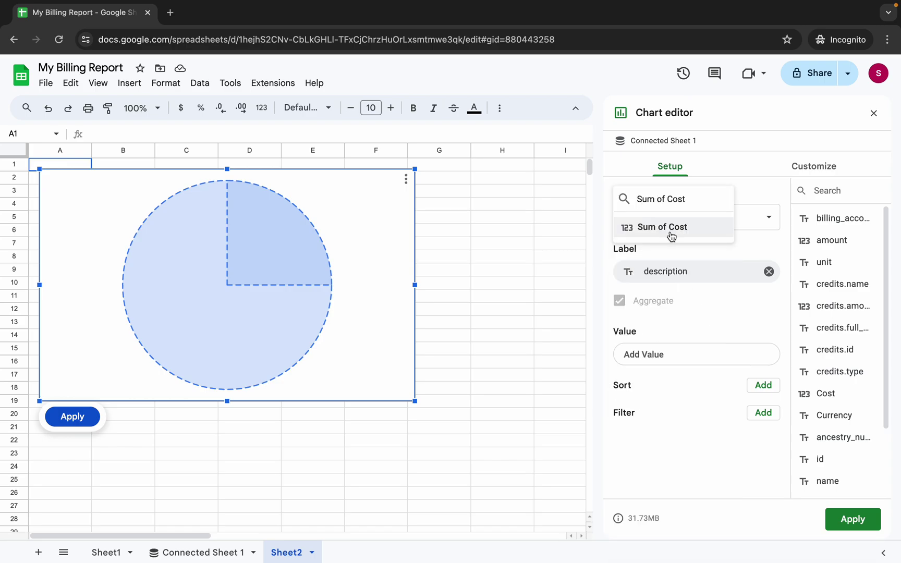
{"action": "left_click", "coordinate": [672, 230]}
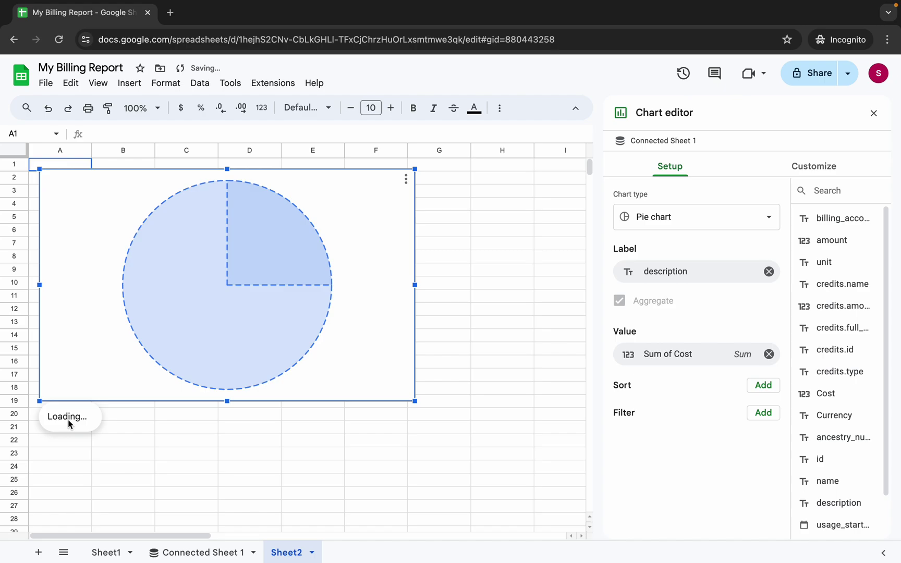
{"action": "left_click", "coordinate": [67, 421]}
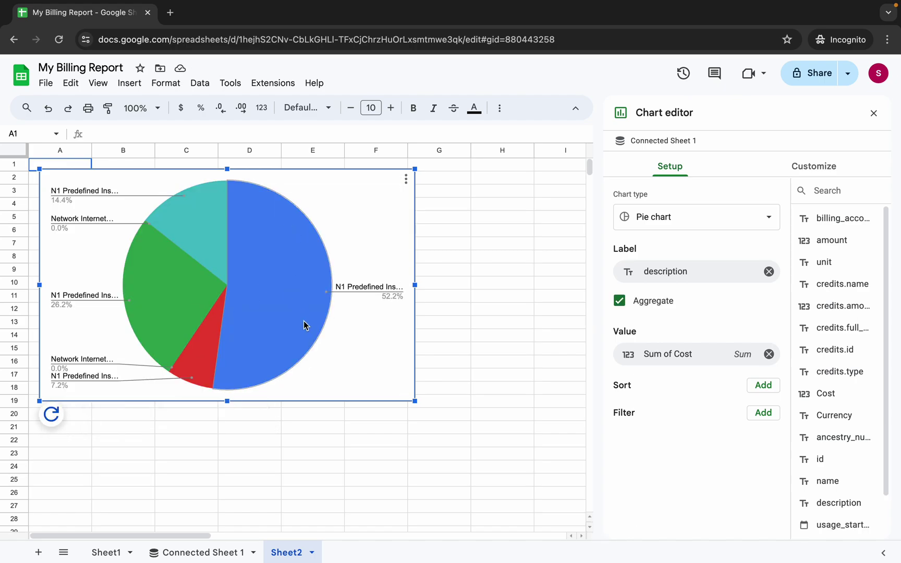
{"action": "key", "text": "ctrl+Left"}
Pass the chart-task progress check and scroll to the Pivot table steps
{"action": "scroll", "coordinate": [503, 342], "scroll_direction": "down", "scroll_amount": 10}
{"action": "scroll", "coordinate": [505, 340], "scroll_direction": "down", "scroll_amount": 1}
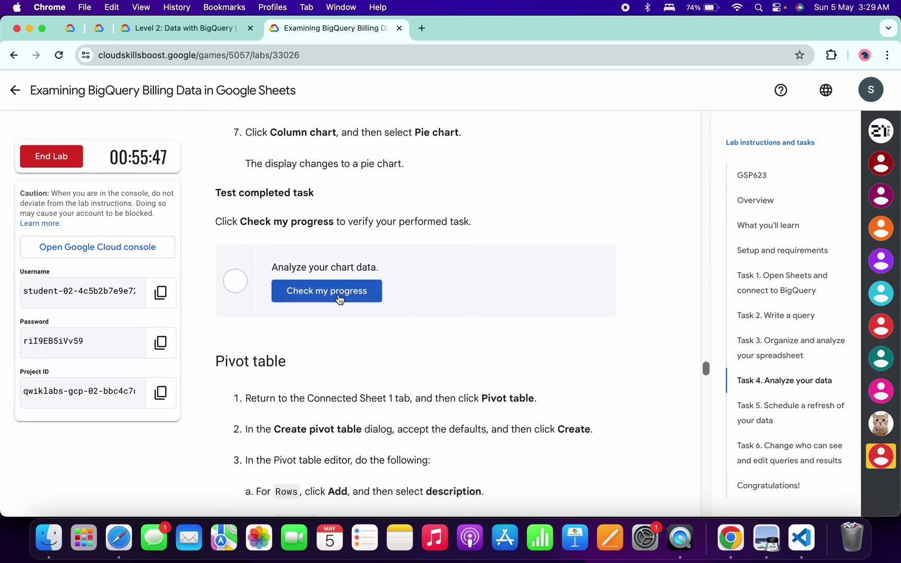
{"action": "left_click", "coordinate": [333, 296]}
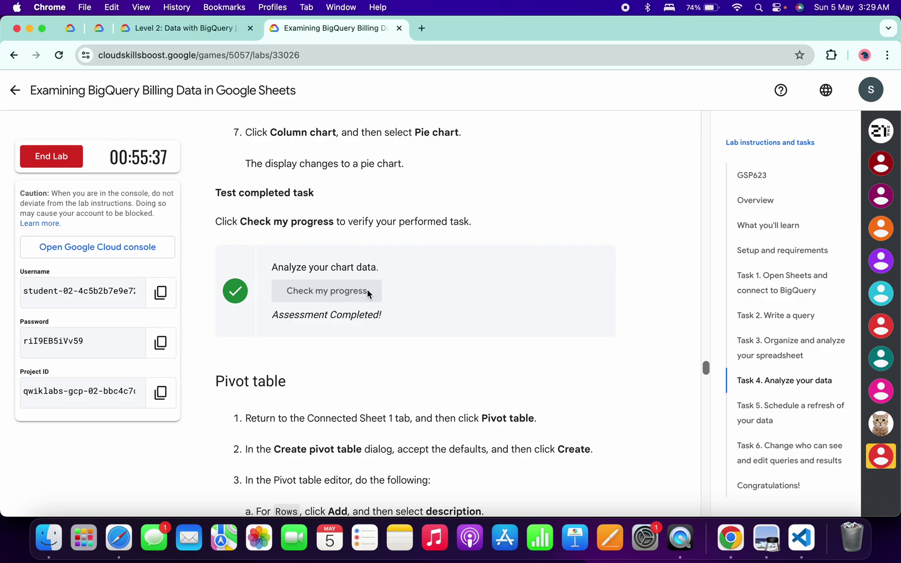
{"action": "scroll", "coordinate": [366, 292], "scroll_direction": "down", "scroll_amount": 3}
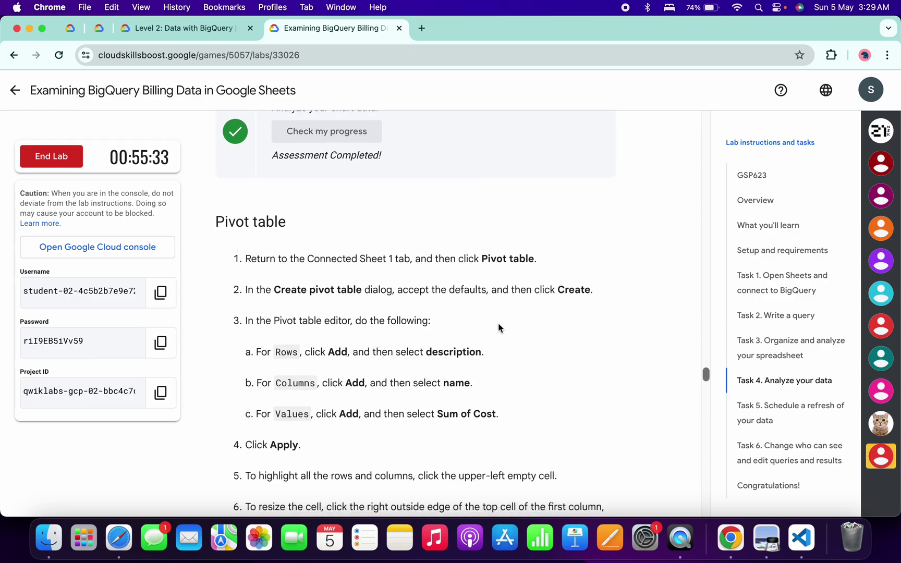
{"action": "key", "text": "ctrl+Right"}
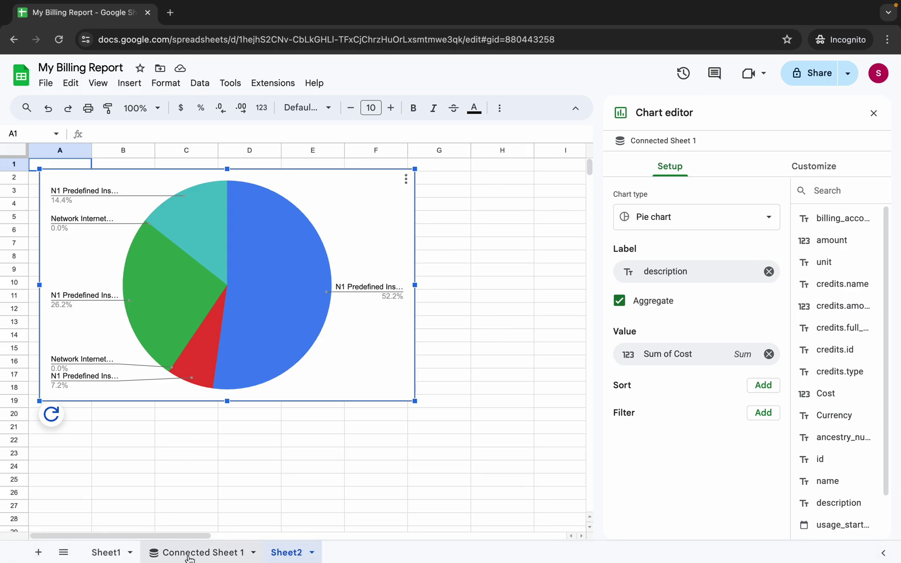
Create a pivot table on a new sheet from the Connected Sheet 1 data
{"action": "left_click", "coordinate": [188, 555]}
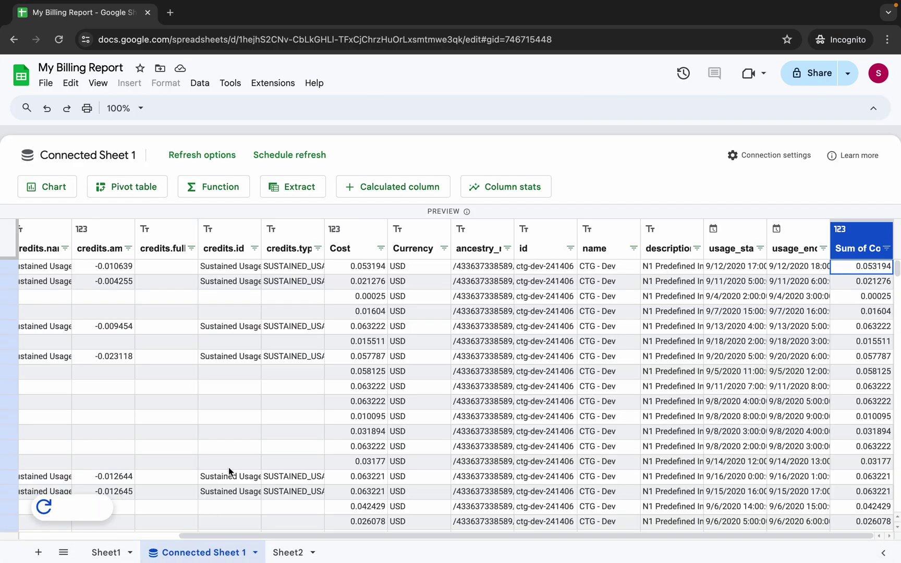
{"action": "left_click", "coordinate": [135, 190]}
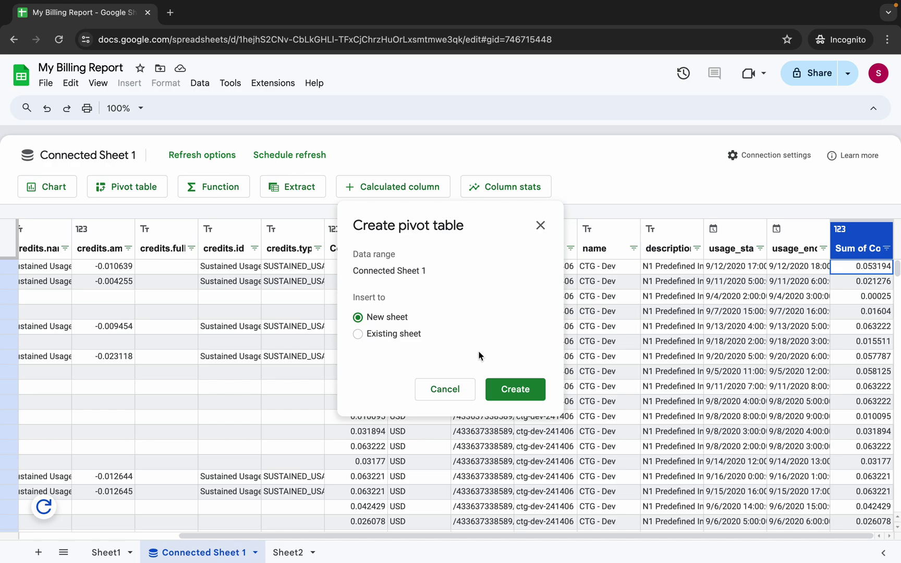
{"action": "left_click", "coordinate": [515, 390]}
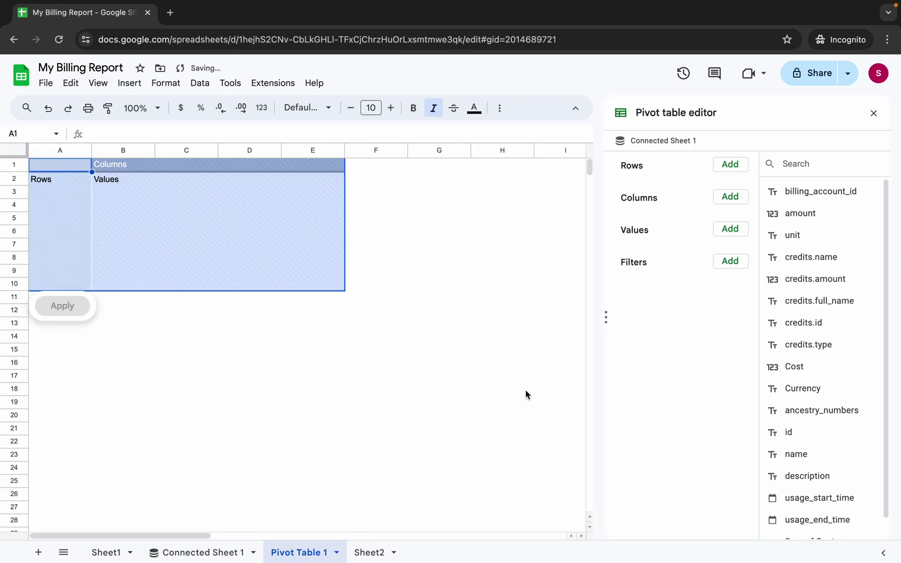
Group the pivot rows by description and the columns by name
{"action": "left_click", "coordinate": [728, 165]}
{"action": "type", "text": "d"}
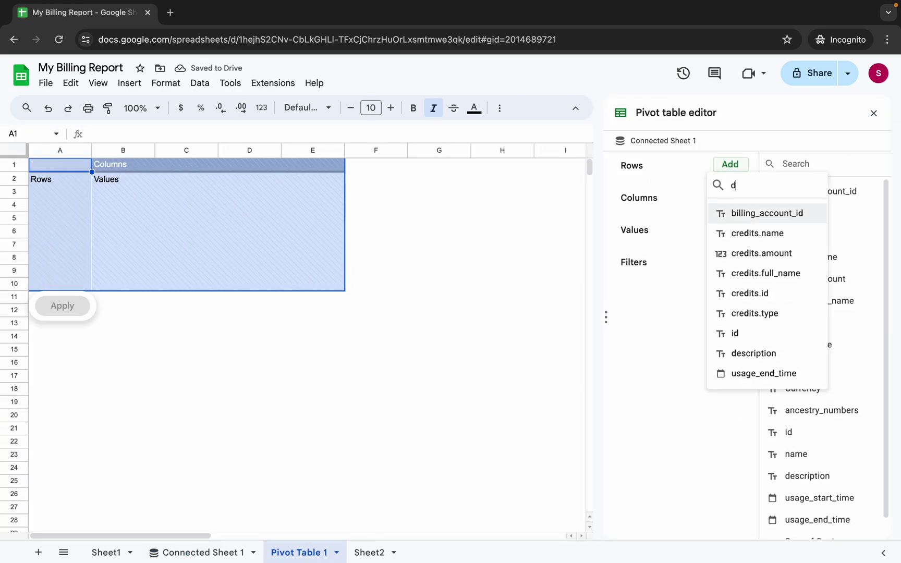
{"action": "left_click", "coordinate": [754, 353]}
{"action": "left_click", "coordinate": [729, 319]}
{"action": "type", "text": "n"}
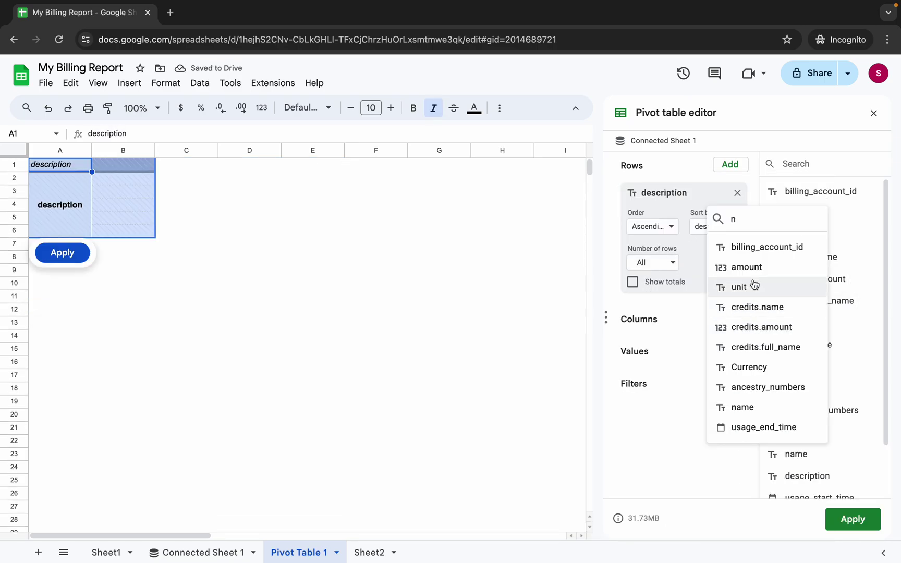
{"action": "left_click", "coordinate": [751, 410]}
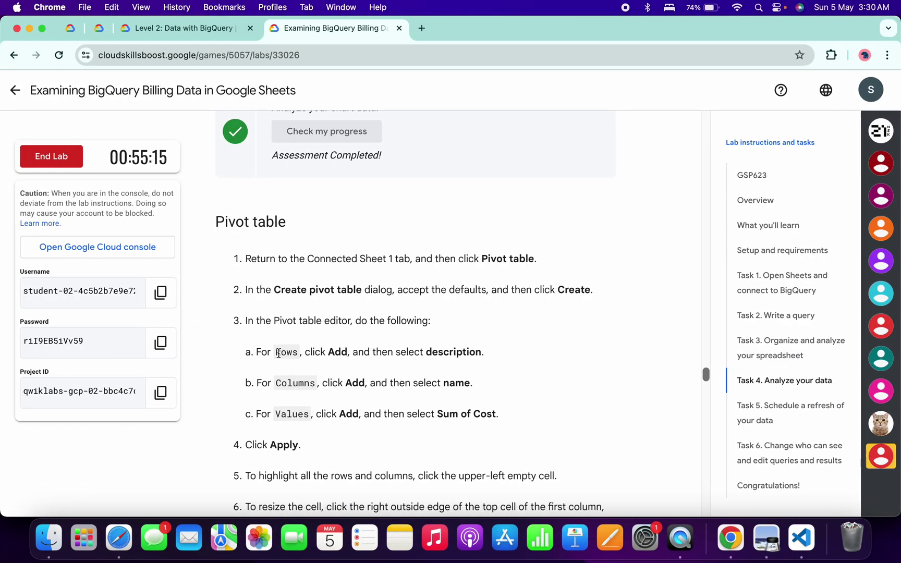
Add Sum of Cost as the summed pivot value and apply the settings
{"action": "left_click_drag", "start_coordinate": [275, 355], "coordinate": [311, 387]}
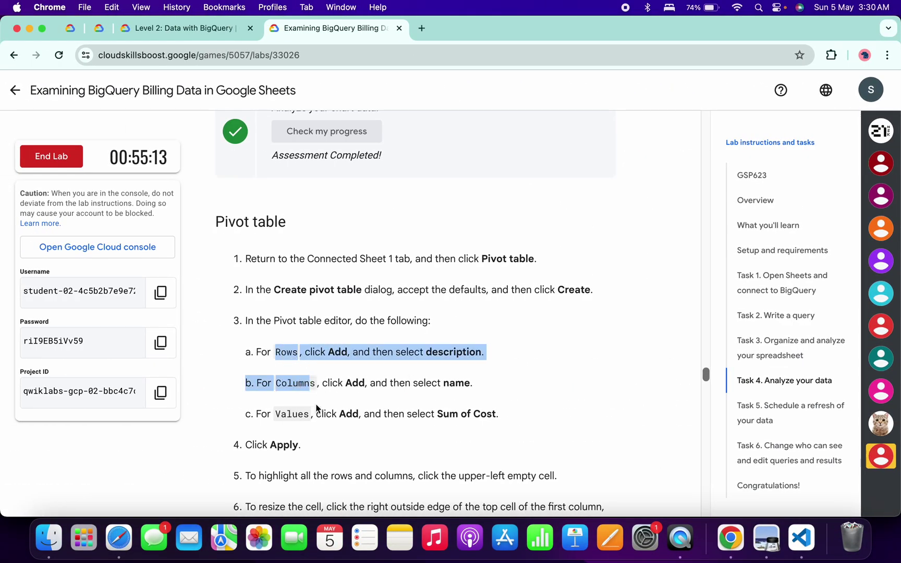
{"action": "key", "text": "ctrl+Right"}
{"action": "left_click", "coordinate": [720, 488]}
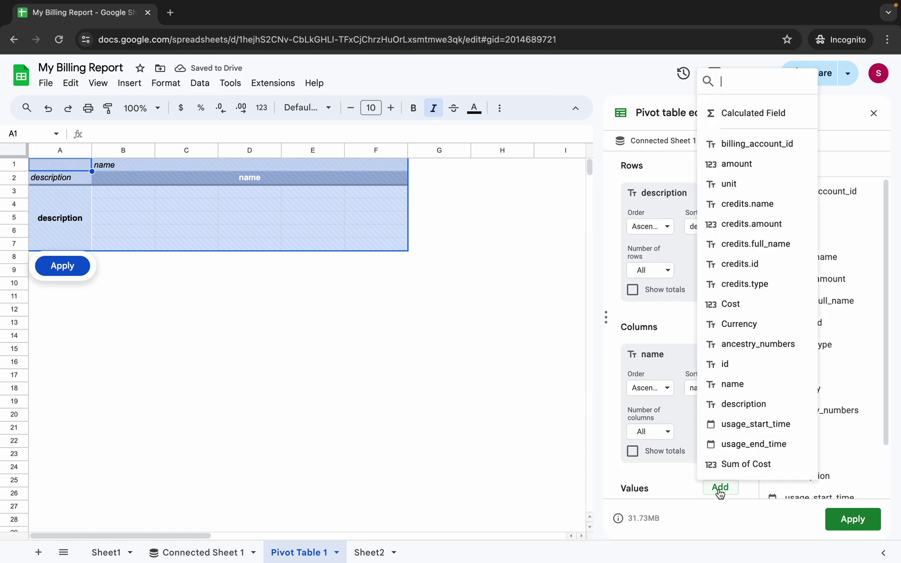
{"action": "type", "text": "Sum of Cost"}
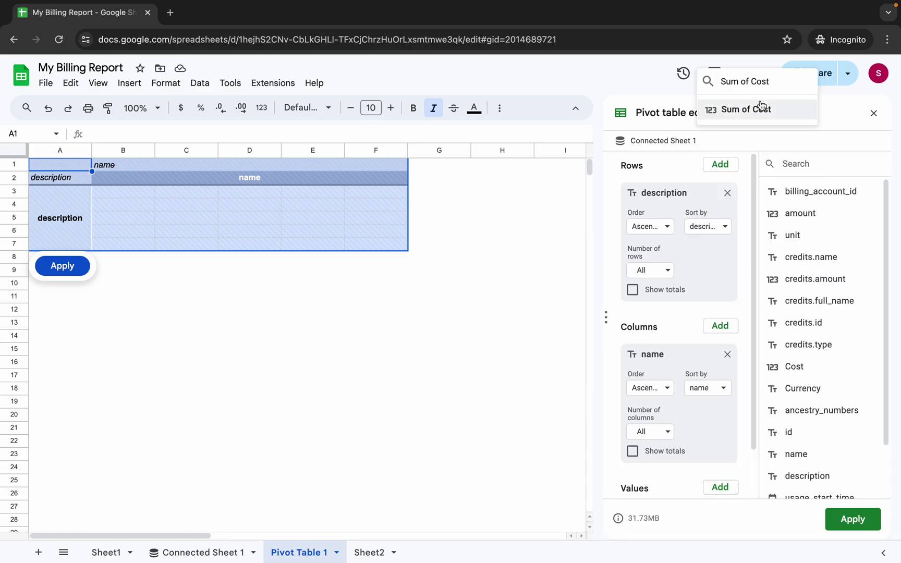
{"action": "left_click", "coordinate": [760, 108]}
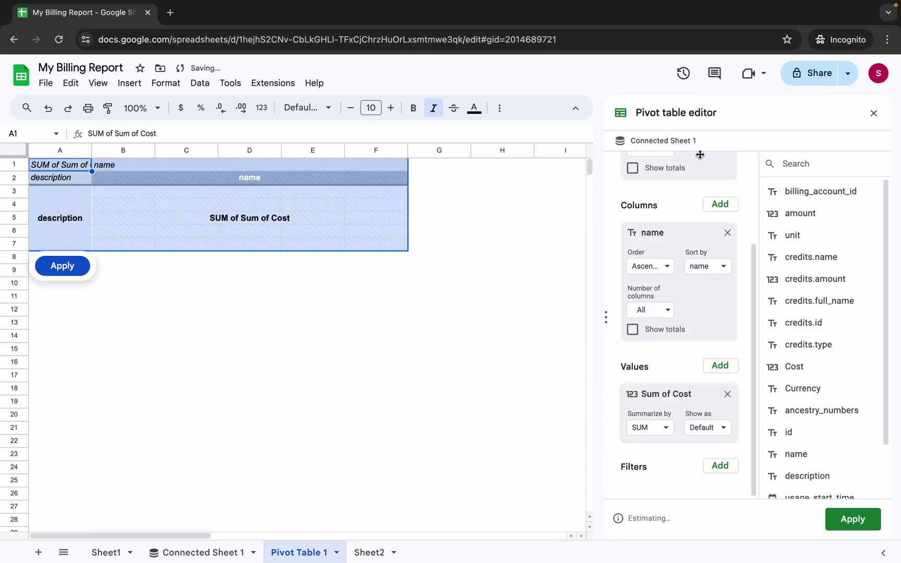
{"action": "scroll", "coordinate": [697, 371], "scroll_direction": "up", "scroll_amount": 3}
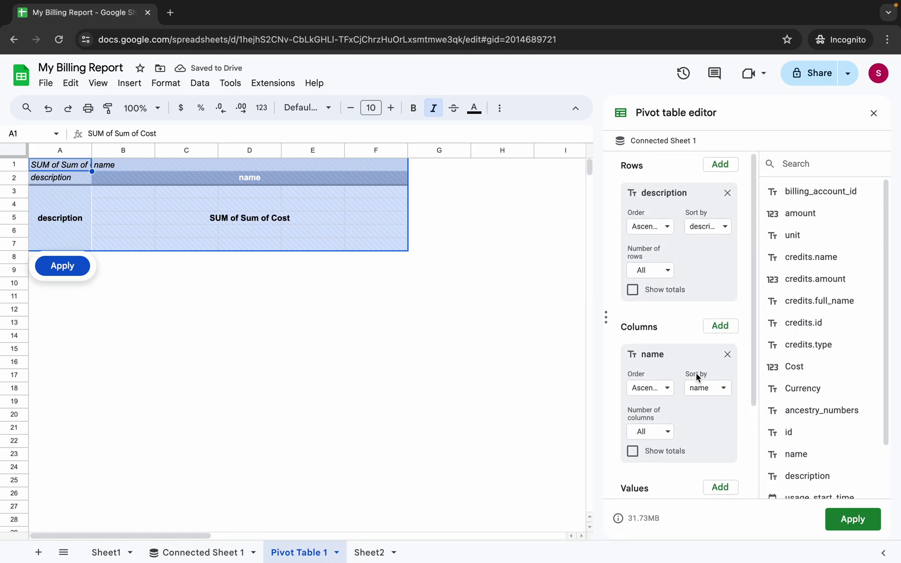
{"action": "scroll", "coordinate": [696, 374], "scroll_direction": "down", "scroll_amount": 3}
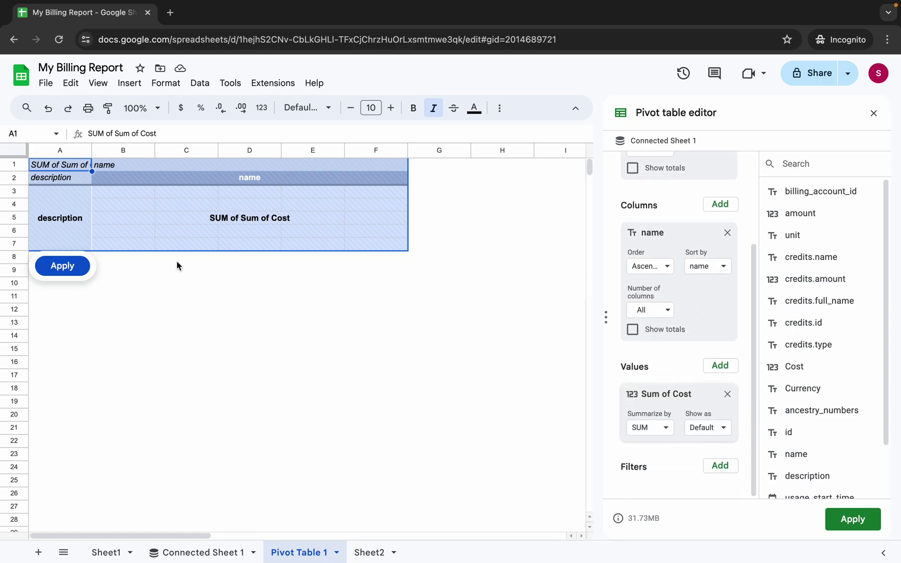
{"action": "left_click", "coordinate": [62, 265]}
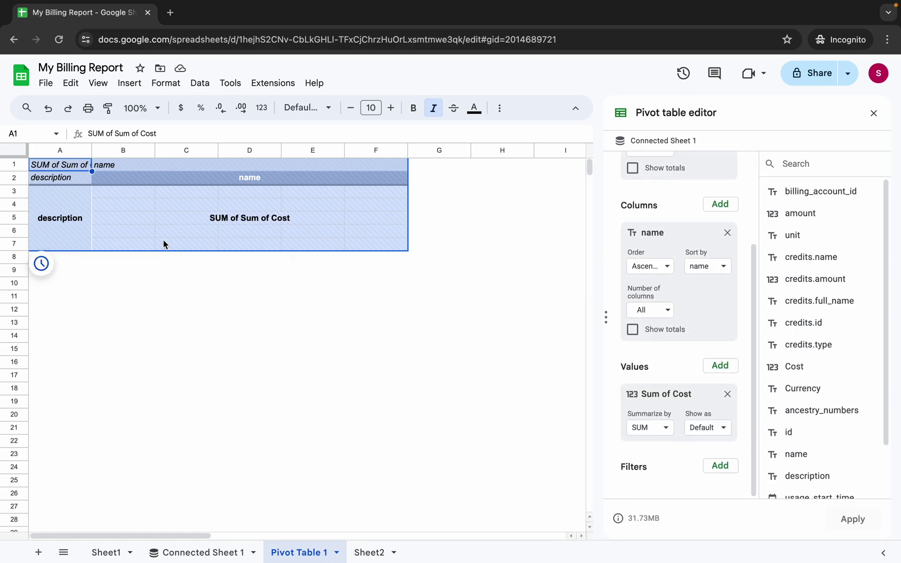
{"action": "key", "text": "ctrl+Left"}
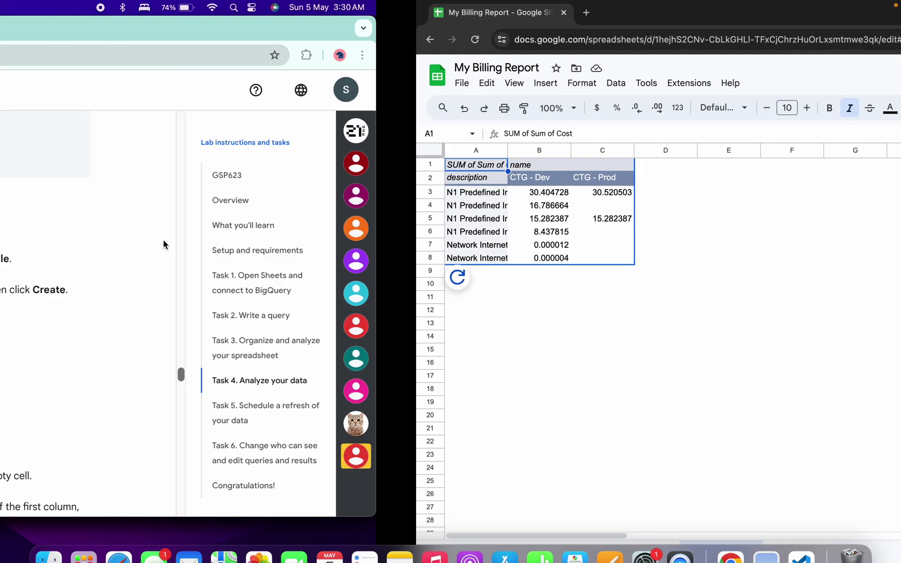
Run Check my progress on the pivot table task, then return to My Billing Report
{"action": "scroll", "coordinate": [319, 374], "scroll_direction": "down", "scroll_amount": 7}
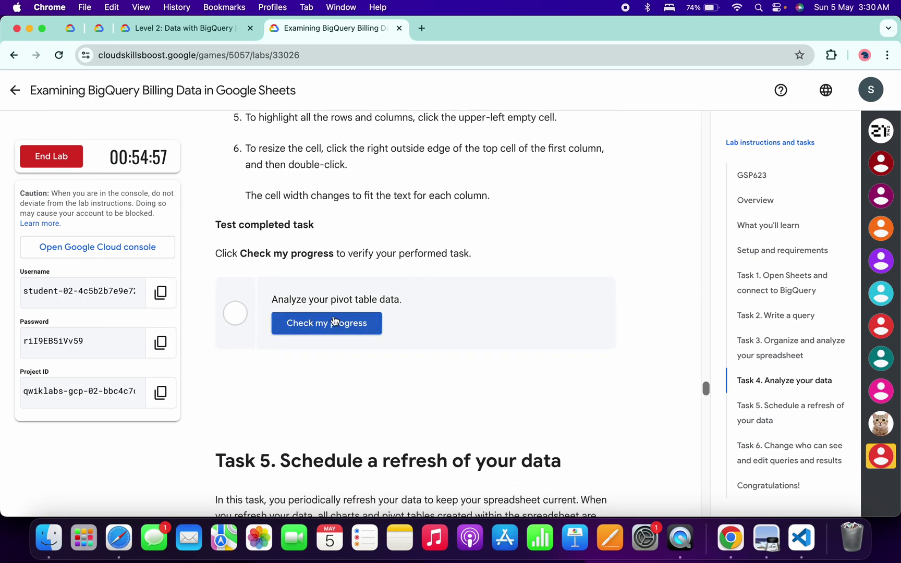
{"action": "left_click", "coordinate": [333, 321]}
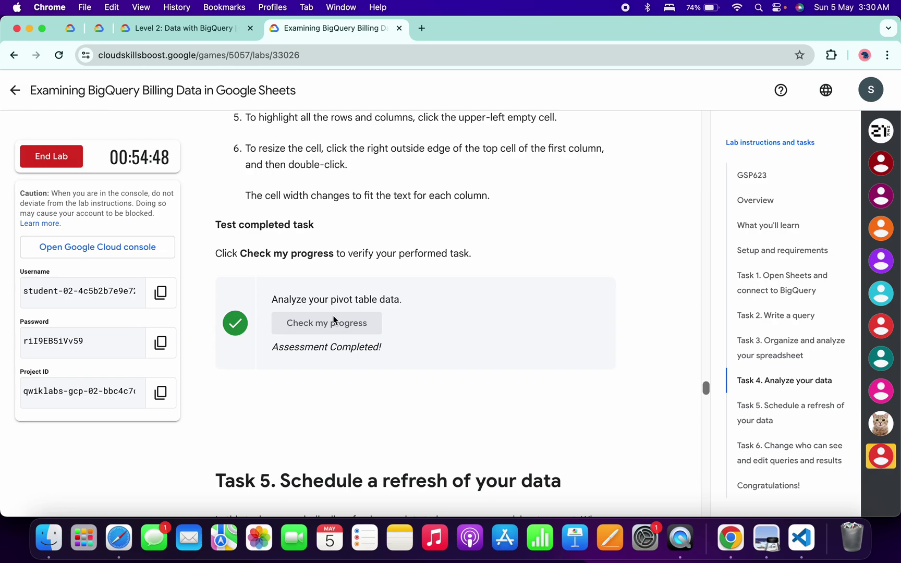
{"action": "scroll", "coordinate": [414, 254], "scroll_direction": "down", "scroll_amount": 5}
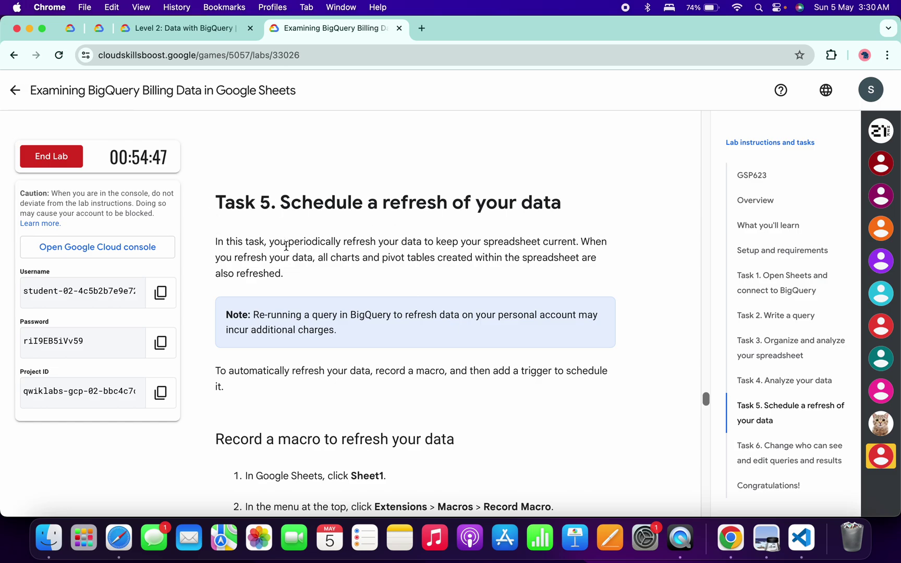
{"action": "scroll", "coordinate": [287, 246], "scroll_direction": "down", "scroll_amount": 15}
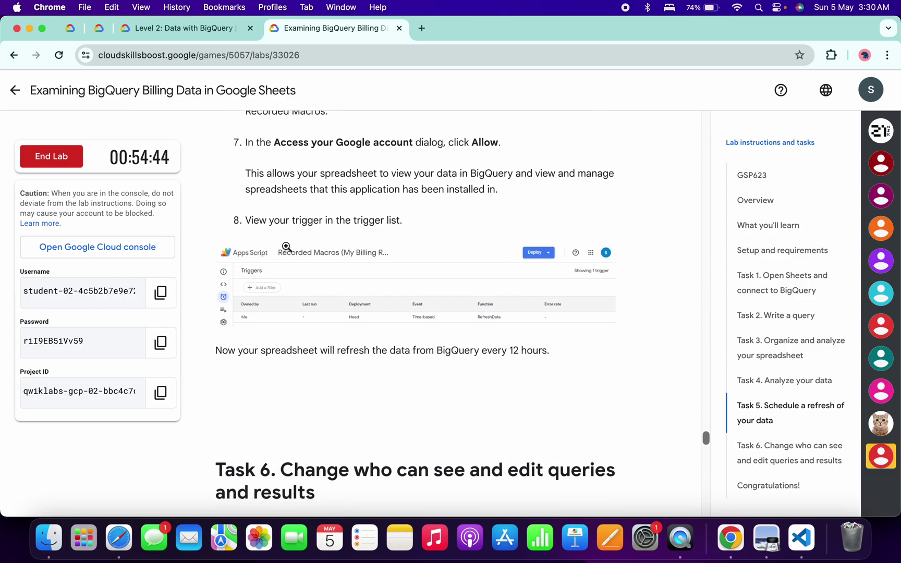
{"action": "key", "text": "ctrl+Right"}
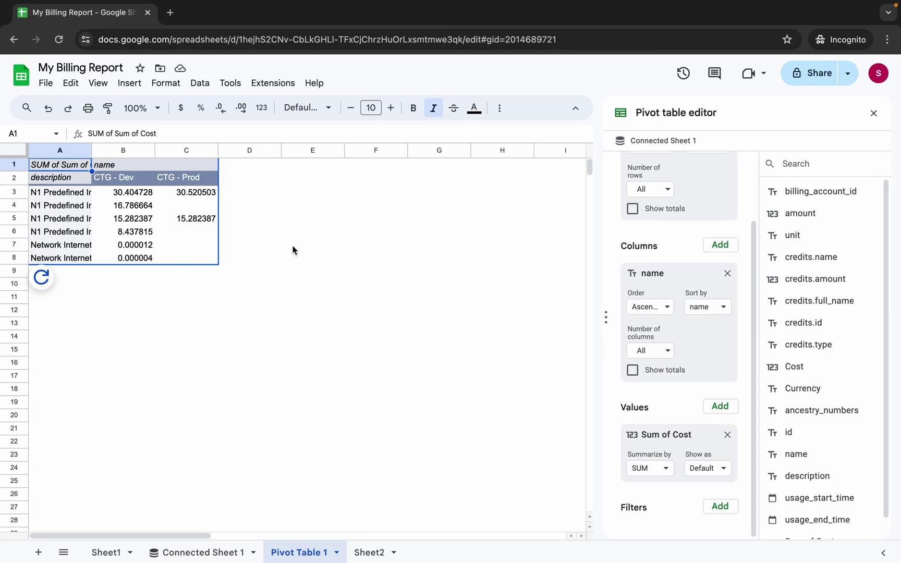
Set My Billing Report's general access to Qwiklabs with the Editor role
{"action": "left_click", "coordinate": [820, 75]}
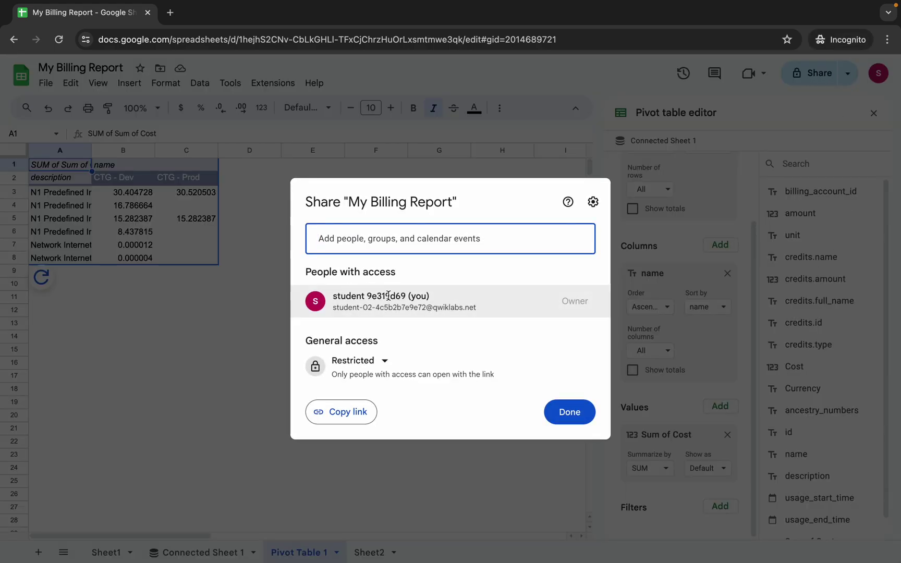
{"action": "left_click", "coordinate": [353, 365]}
{"action": "left_click", "coordinate": [383, 431]}
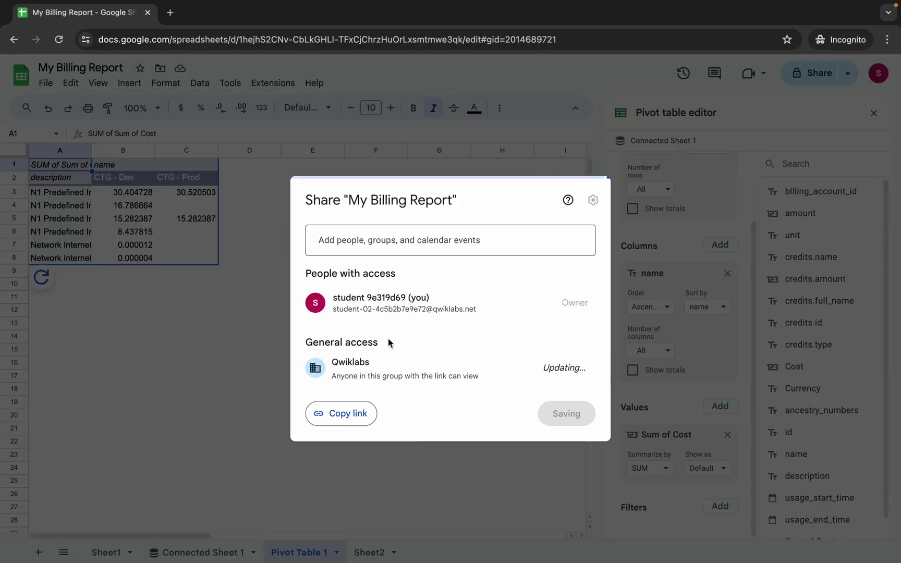
{"action": "left_click", "coordinate": [560, 367]}
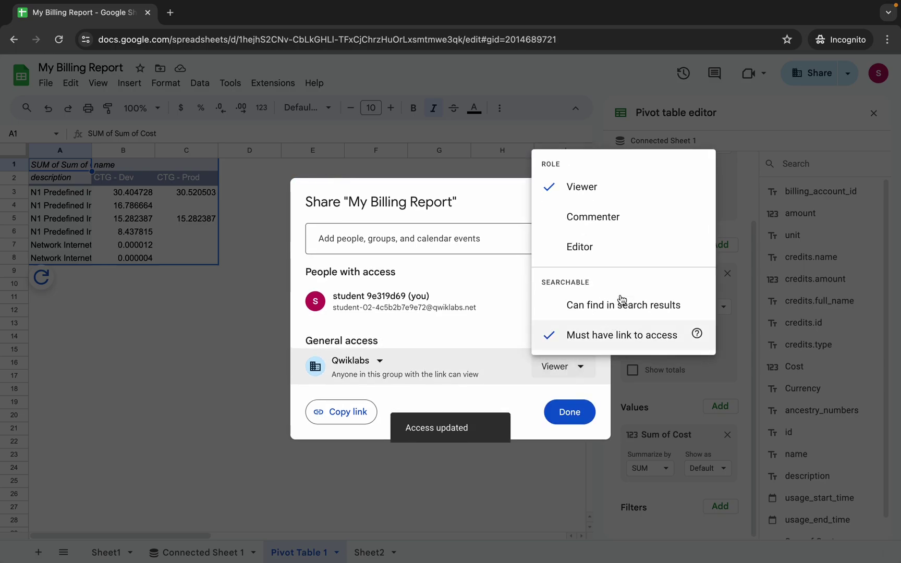
{"action": "left_click", "coordinate": [577, 247]}
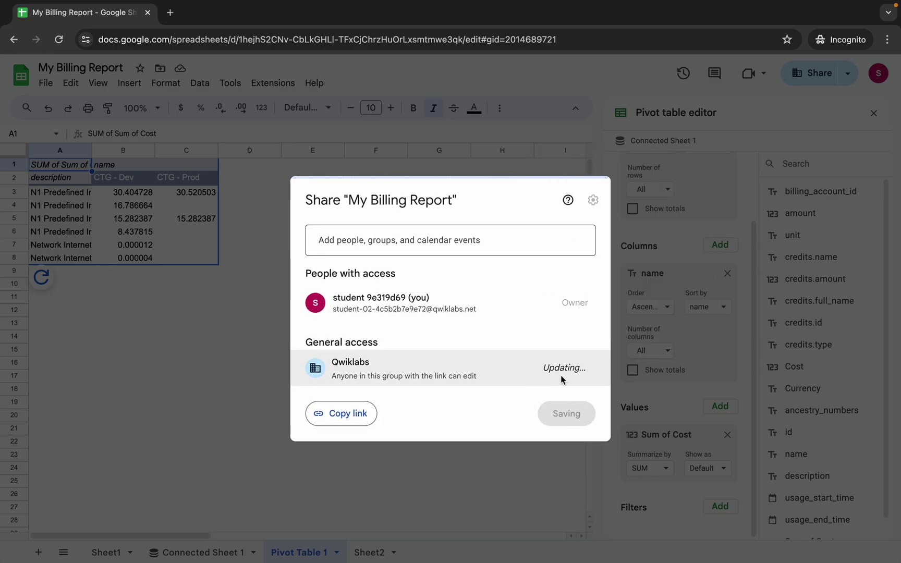
{"action": "left_click", "coordinate": [569, 415]}
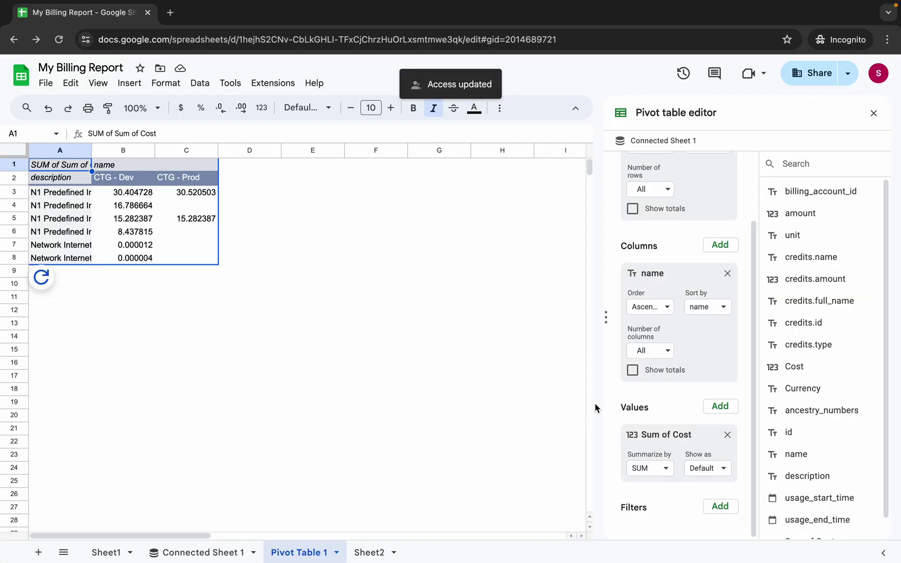
{"action": "key", "text": "ctrl+Left"}
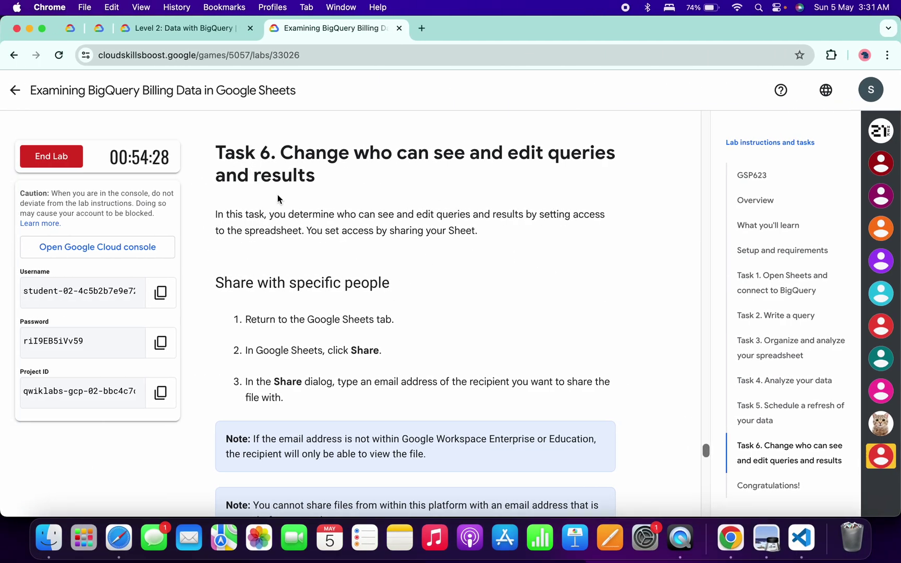
Run Check my progress on the link-sharing task and scroll to the Congratulations heading
{"action": "scroll", "coordinate": [339, 323], "scroll_direction": "down", "scroll_amount": 12}
{"action": "scroll", "coordinate": [340, 329], "scroll_direction": "down", "scroll_amount": 2}
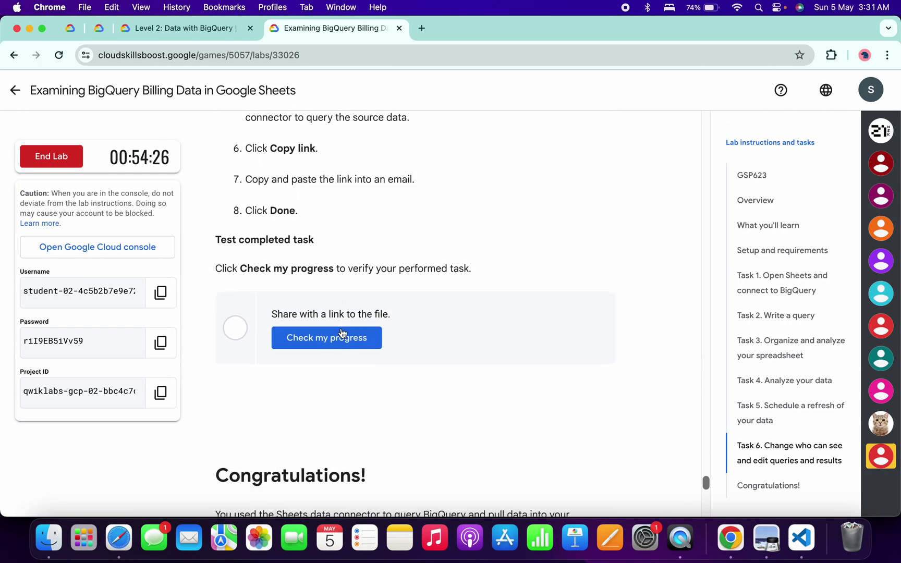
{"action": "left_click", "coordinate": [343, 338]}
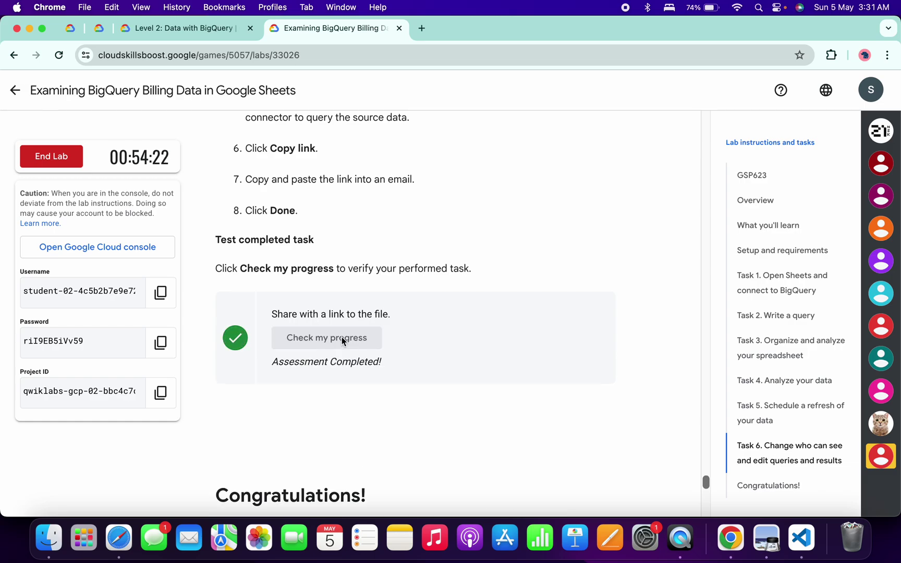
{"action": "scroll", "coordinate": [343, 340], "scroll_direction": "down", "scroll_amount": 4}
{"action": "left_click_drag", "start_coordinate": [218, 372], "coordinate": [382, 371]}
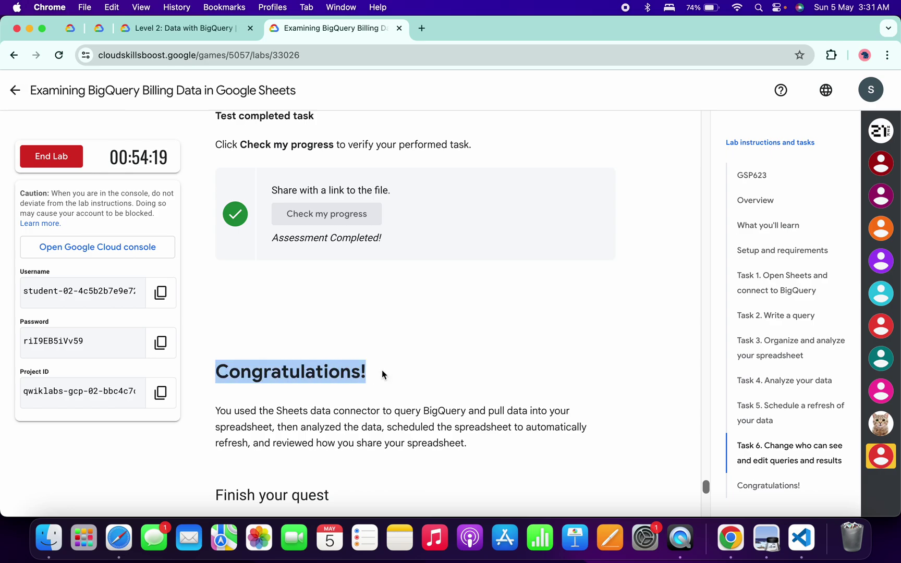